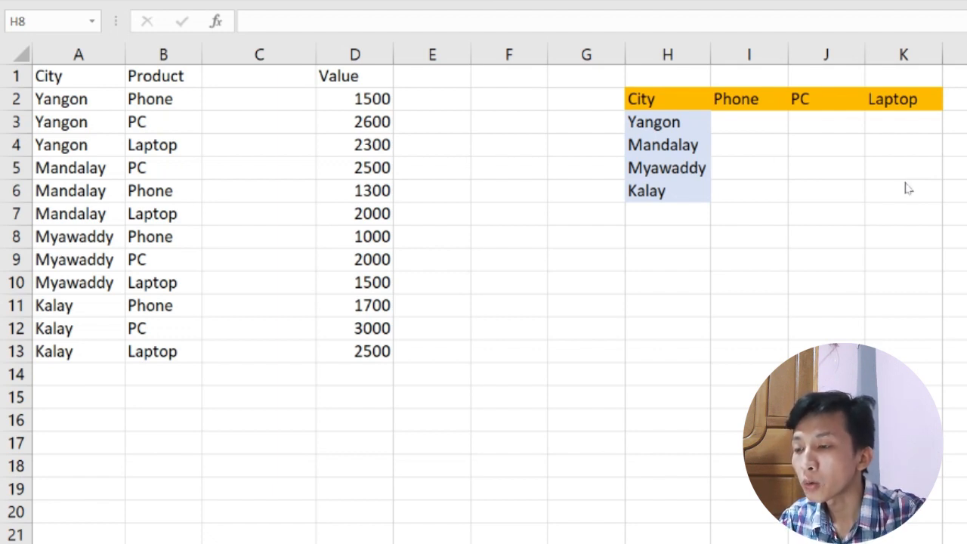
pyautogui.click(270, 75)
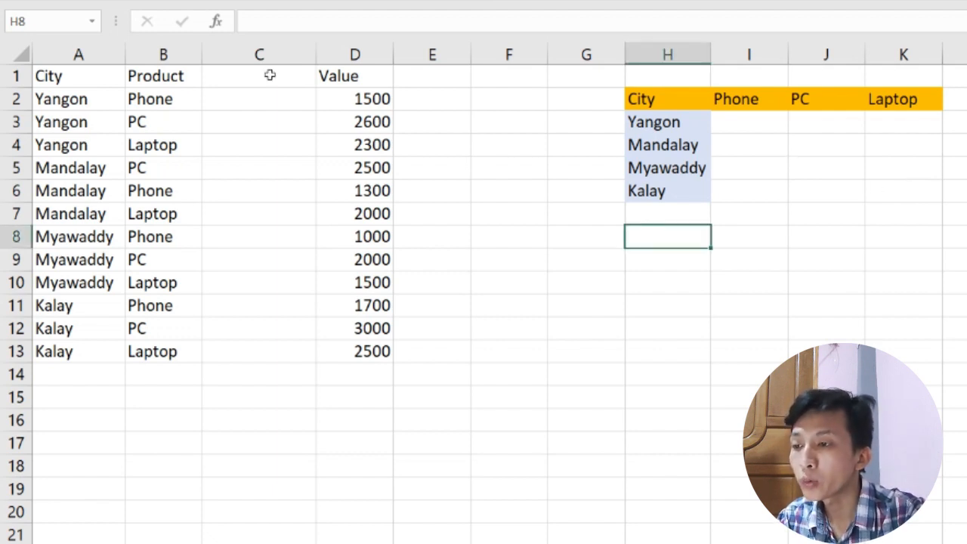
pyautogui.click(269, 75)
pyautogui.doubleClick(269, 75)
pyautogui.write('C')
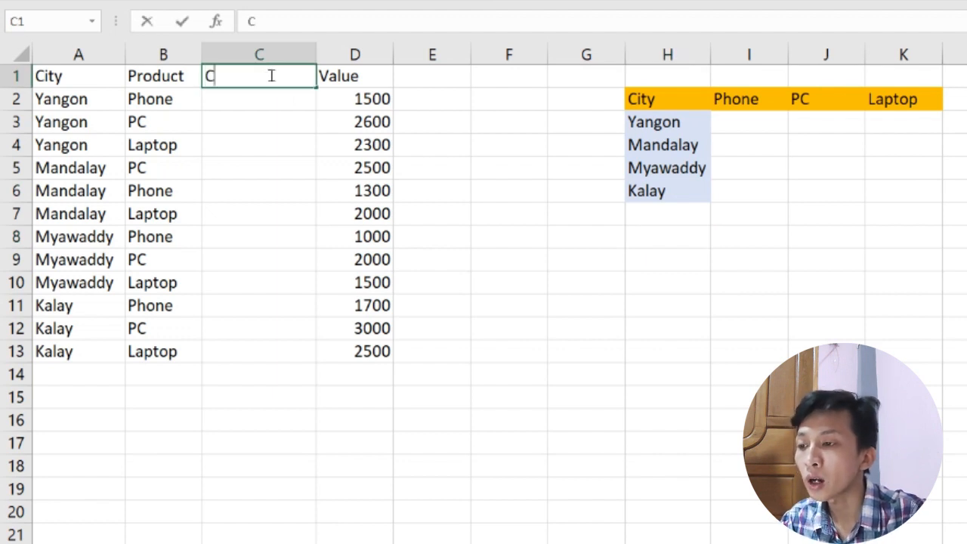
pyautogui.write('ombine')
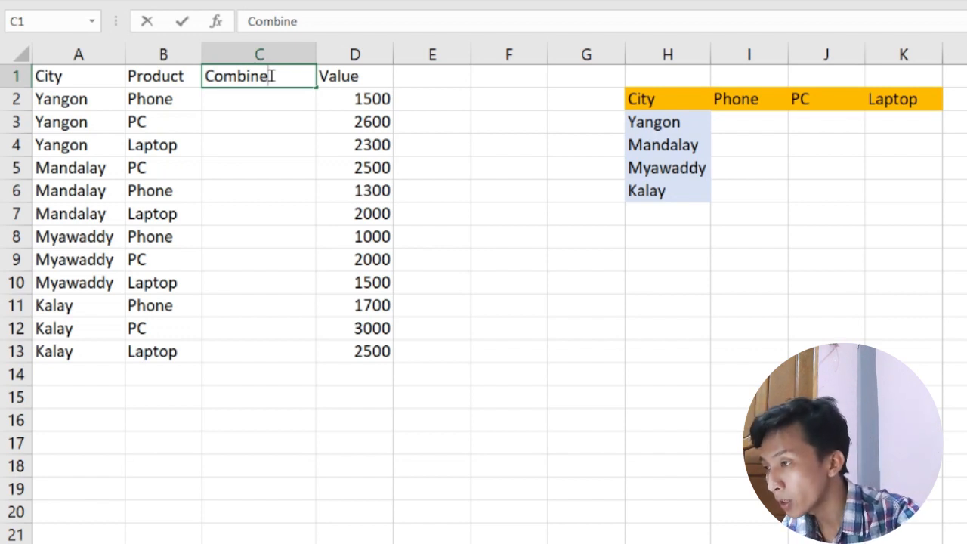
pyautogui.press('BackSpace')
pyautogui.press('BackSpace')
pyautogui.press('BackSpace')
pyautogui.press('BackSpace')
pyautogui.press('BackSpace')
pyautogui.press('BackSpace')
pyautogui.press('BackSpace')
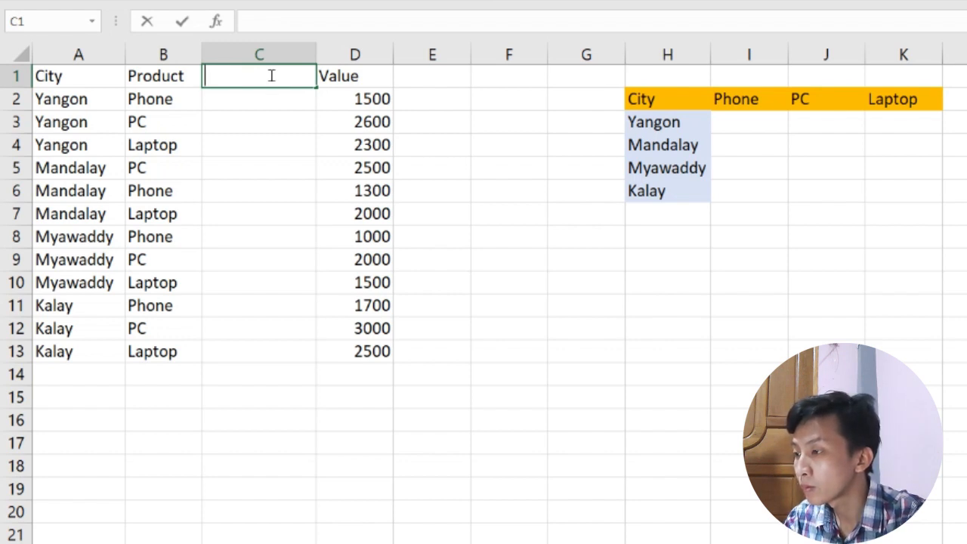
# Step: Enter the heading "Data 1" in cell C1, between the Product and Value columns
pyautogui.write('Dea')
pyautogui.press('BackSpace')
pyautogui.press('BackSpace')
pyautogui.write('ata')
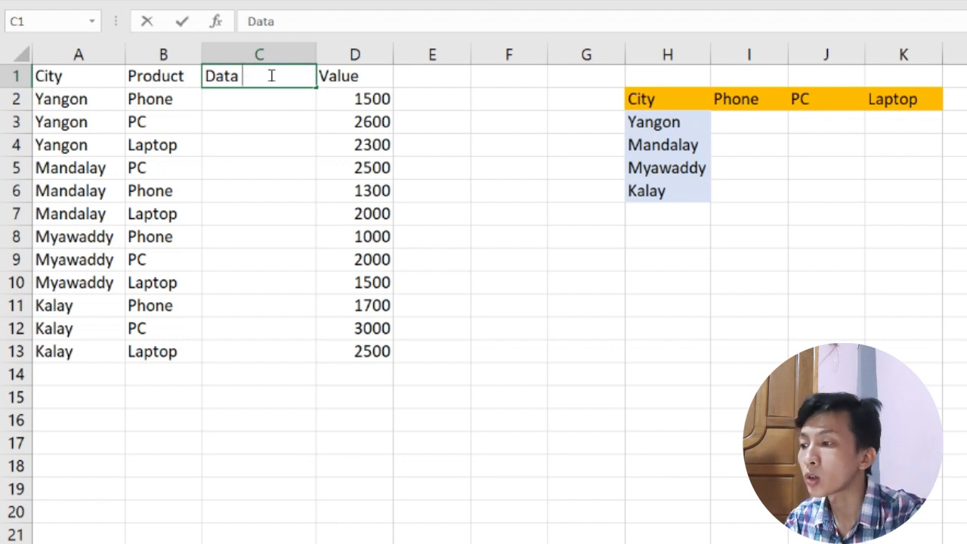
pyautogui.write(' 1')
pyautogui.press('Return')
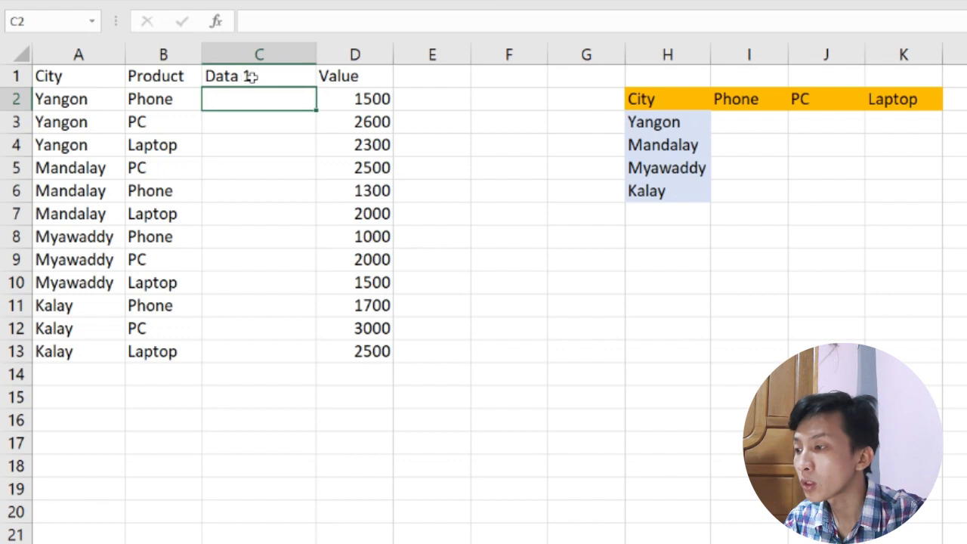
pyautogui.click(252, 76)
pyautogui.doubleClick(264, 77)
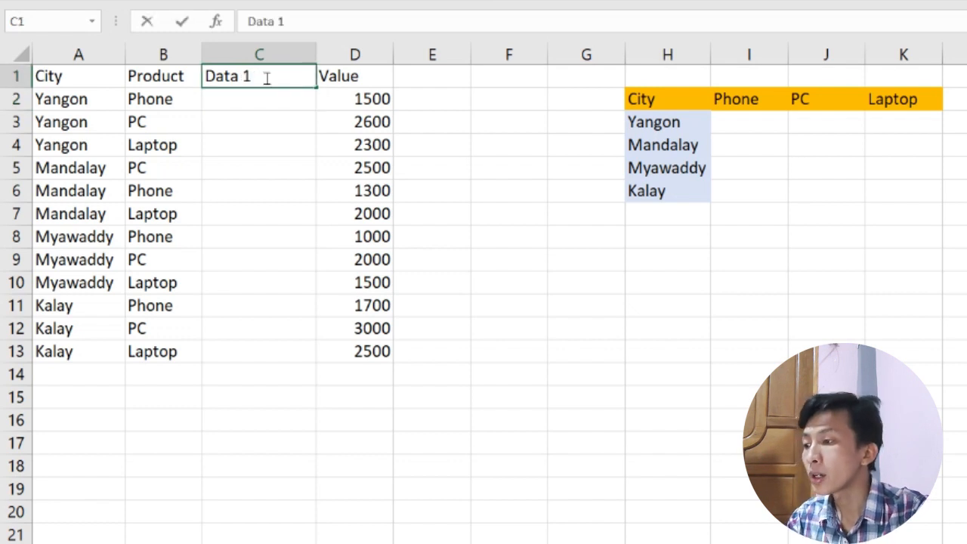
pyautogui.press('Return')
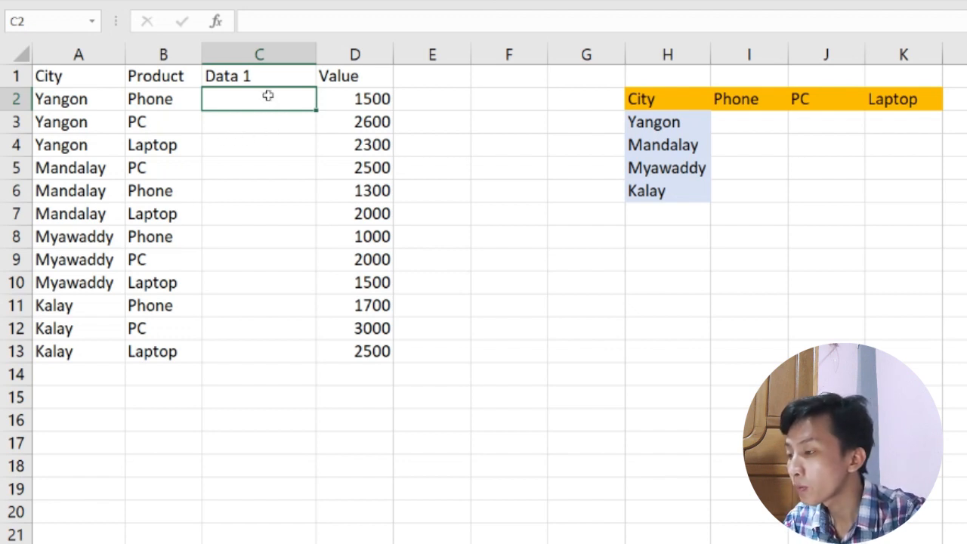
# Step: Join city and product in C2 with the formula =A2&"|"&B2 and fill it down through C13
pyautogui.write('=')
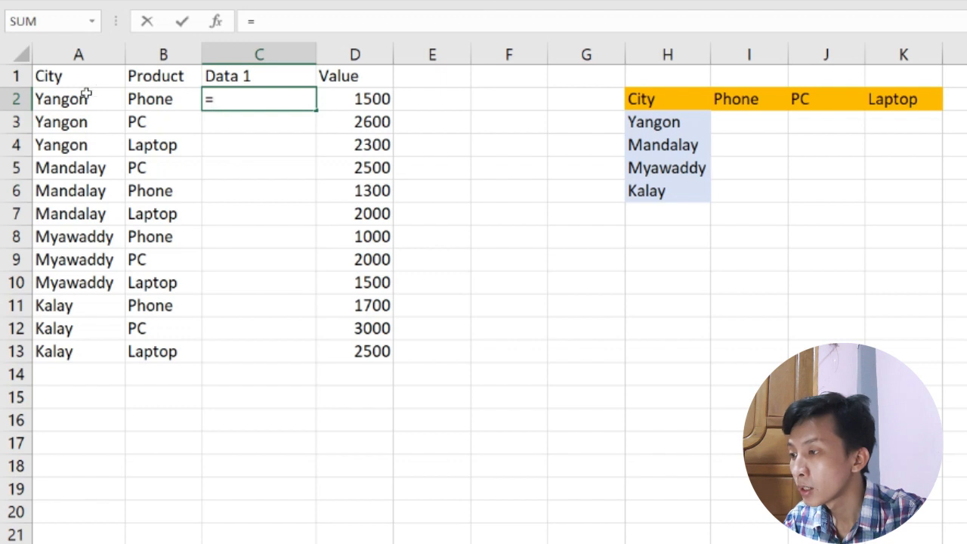
pyautogui.click(55, 100)
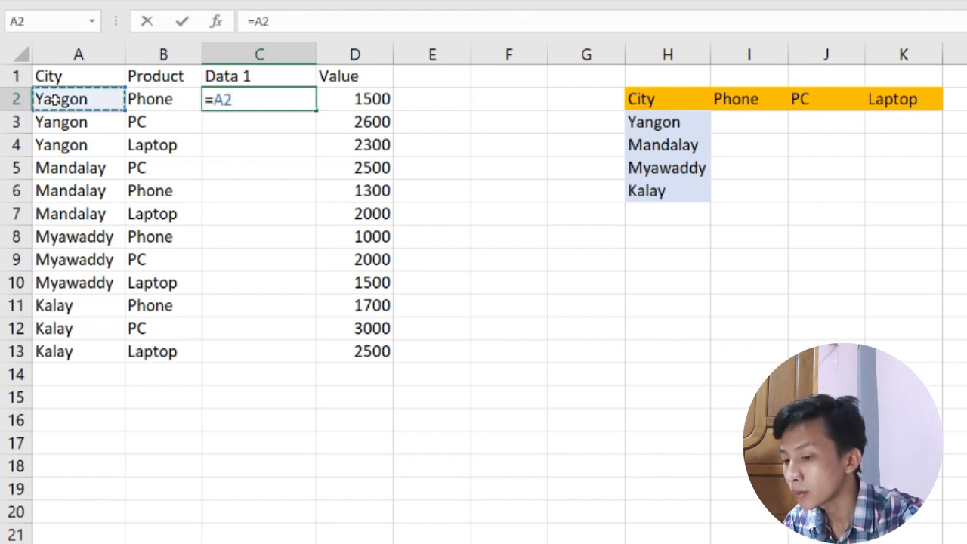
pyautogui.write('&')
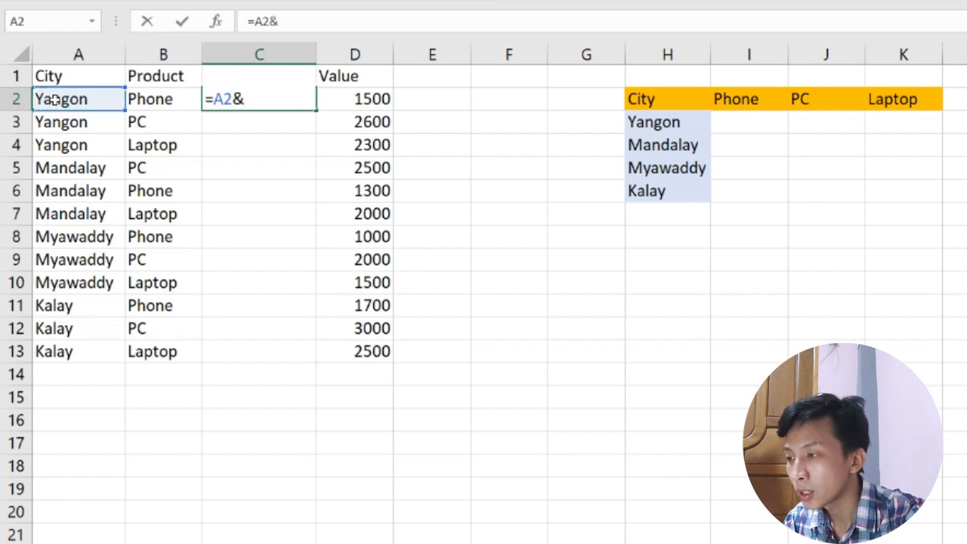
pyautogui.write('"|')
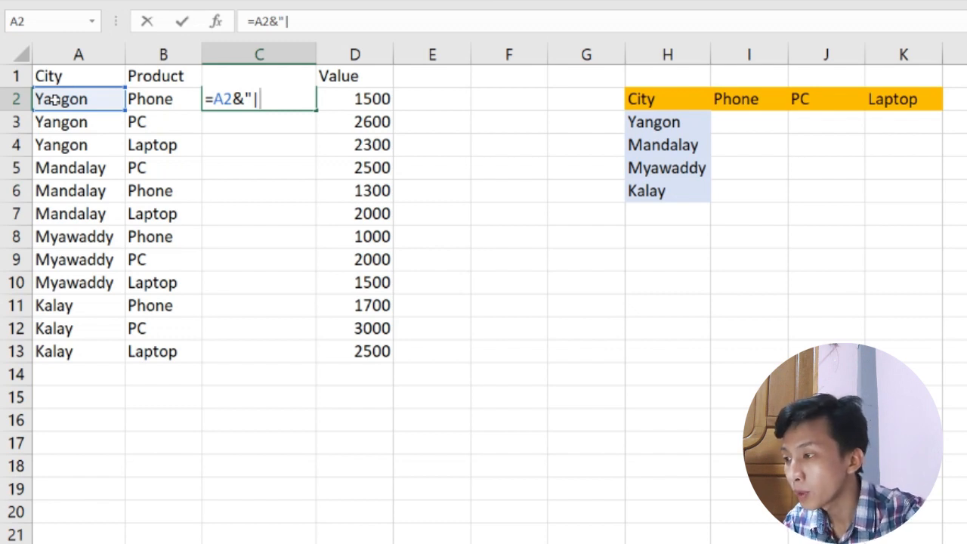
pyautogui.write(' "')
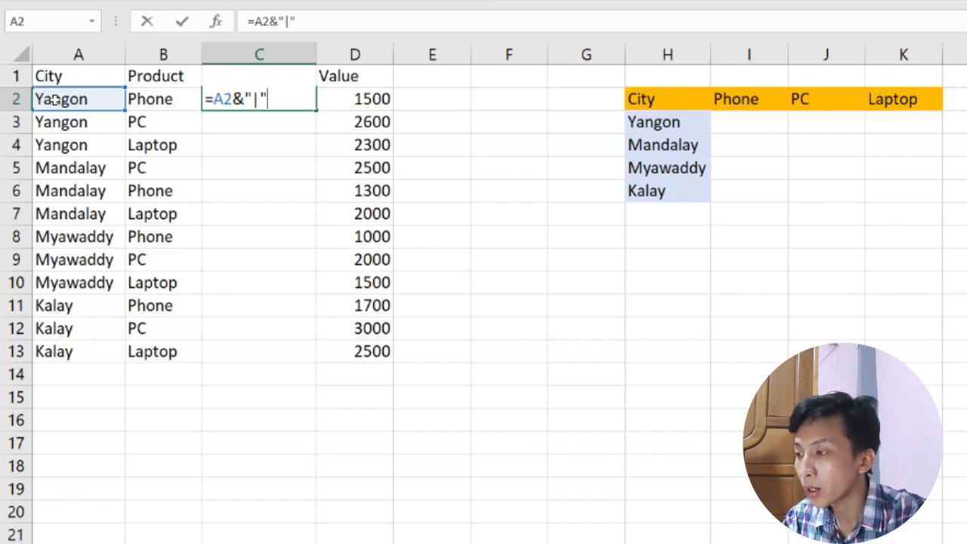
pyautogui.write('&')
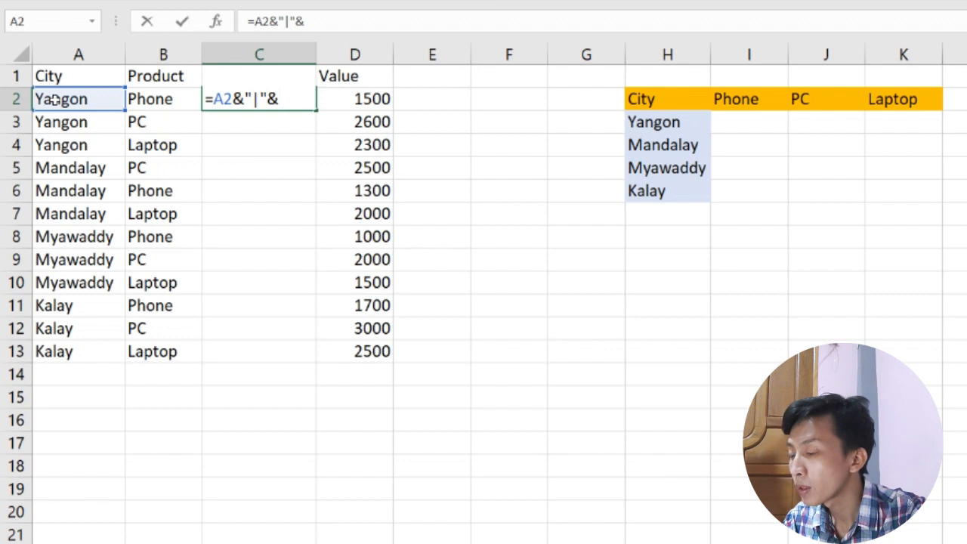
pyautogui.click(167, 99)
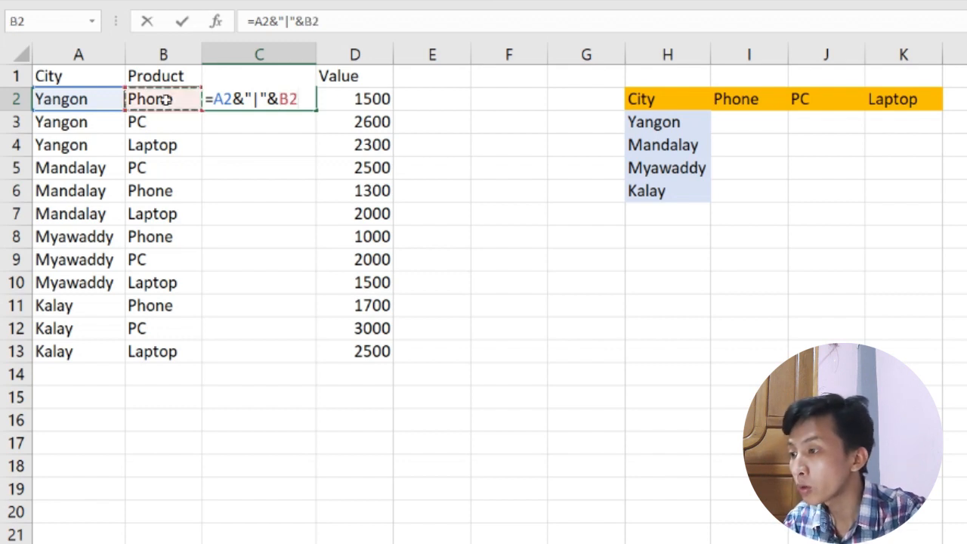
pyautogui.press('Return')
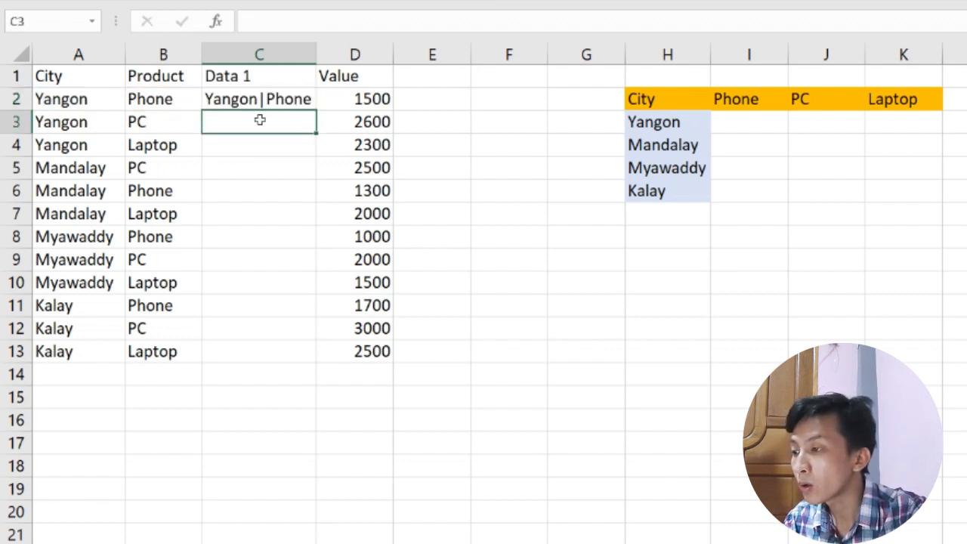
pyautogui.click(287, 101)
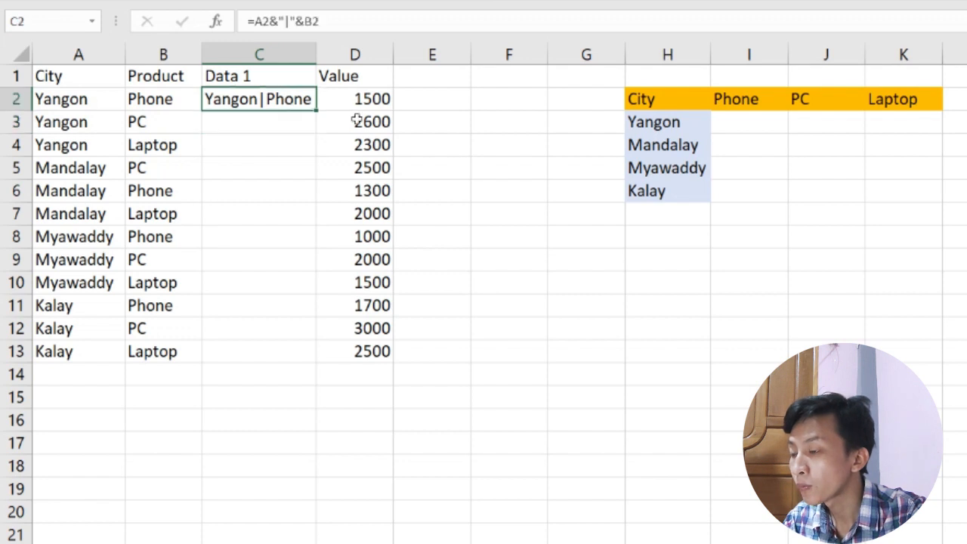
pyautogui.doubleClick(314, 109)
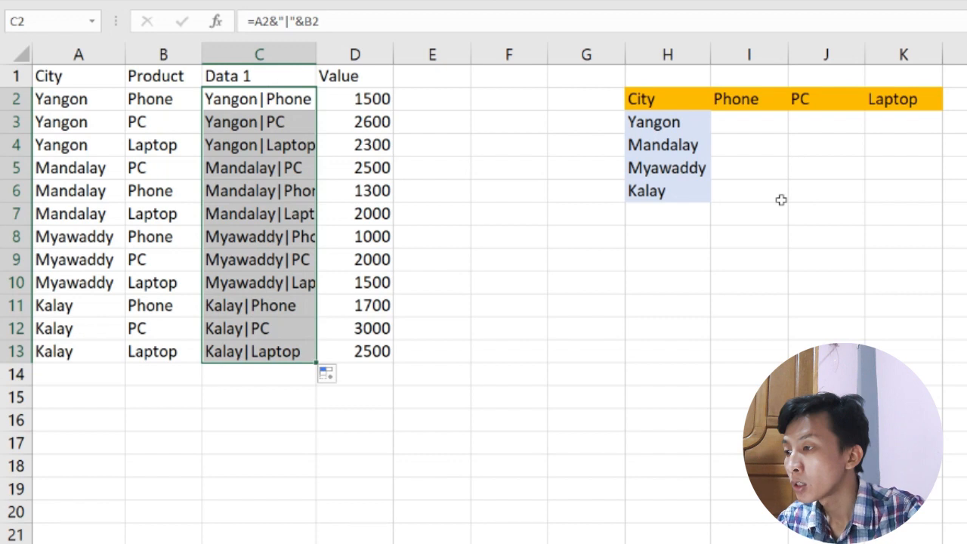
pyautogui.click(743, 120)
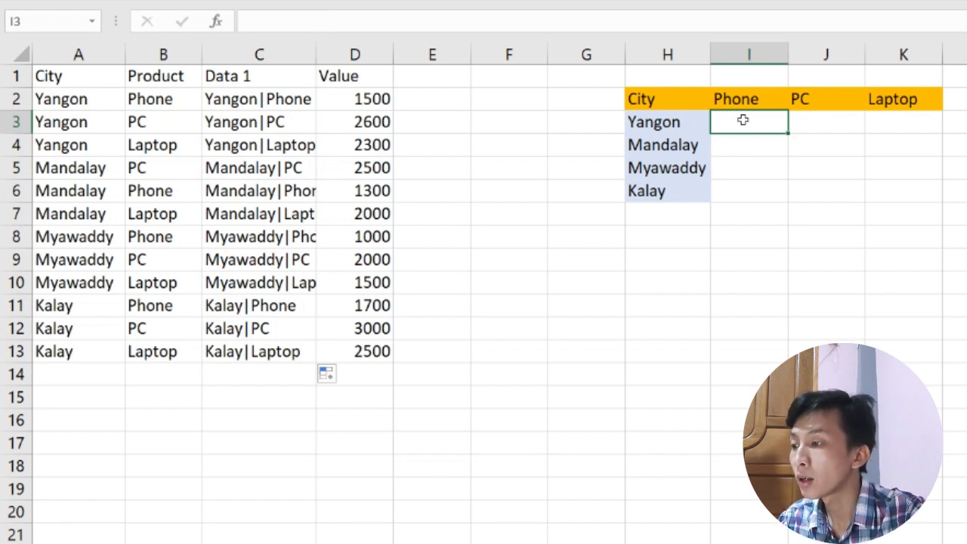
pyautogui.write('=')
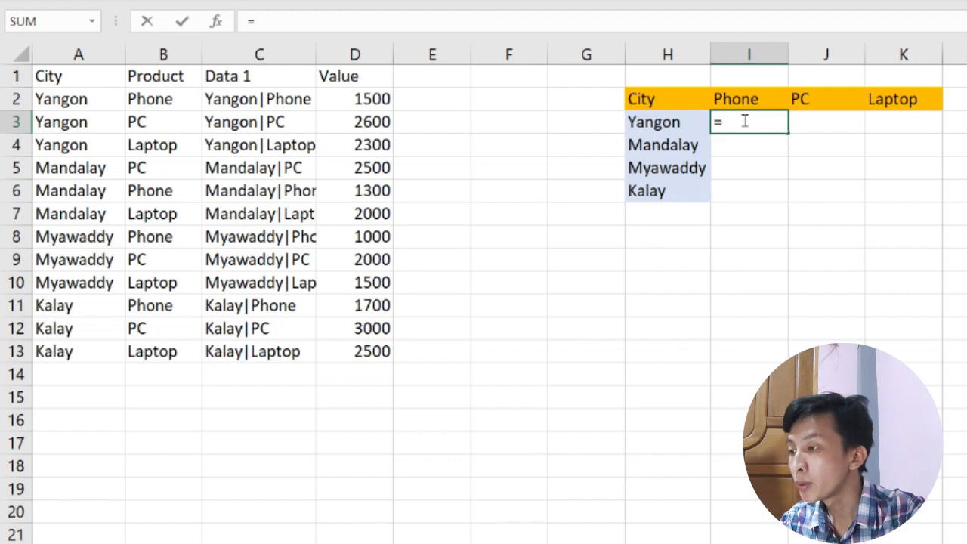
pyautogui.press('BackSpace')
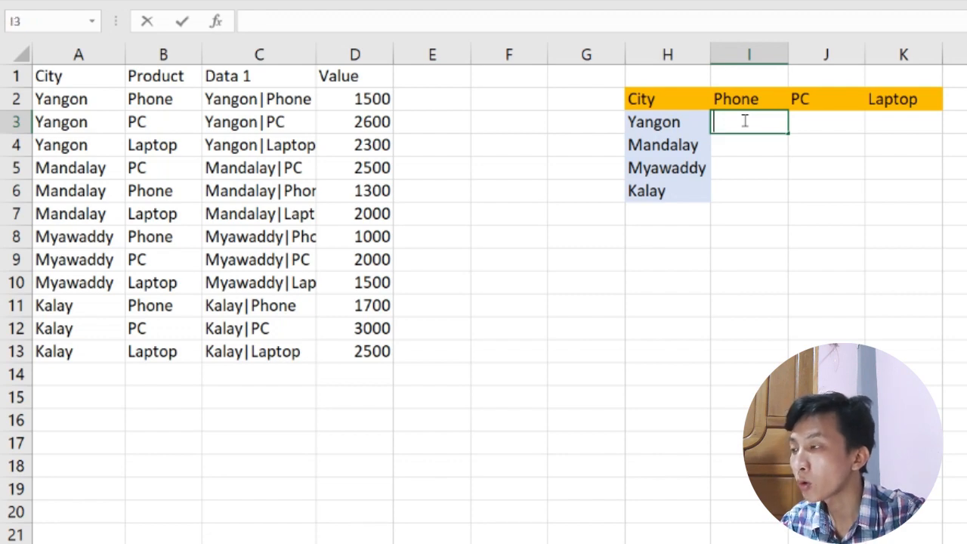
# Step: Enter the formula =A13&B13 in cell C15 to join the last row's city and product without a separator
pyautogui.write('=')
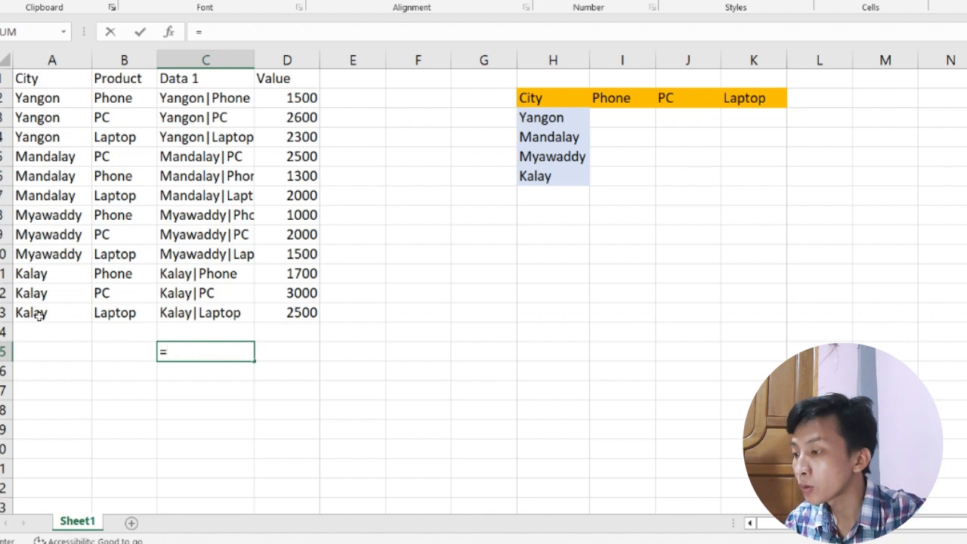
pyautogui.click(42, 316)
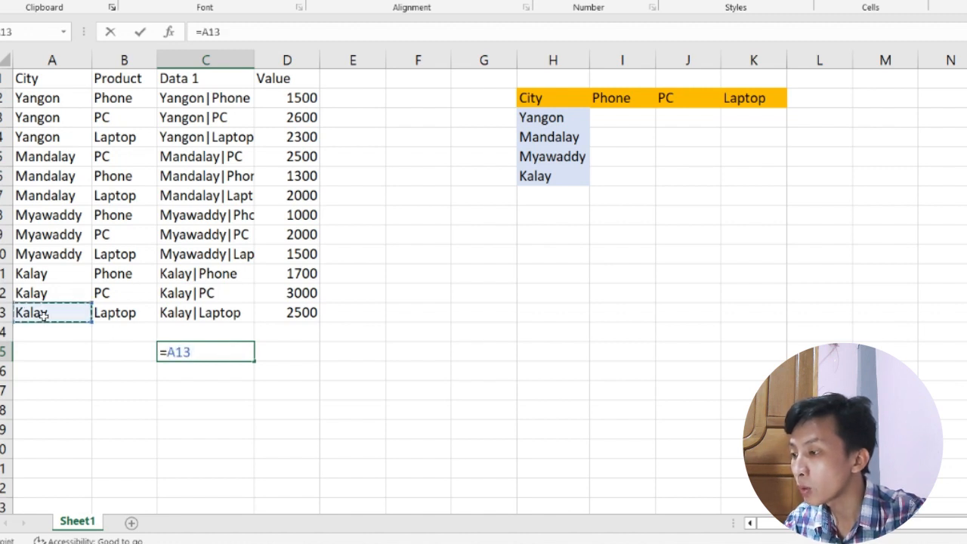
pyautogui.write('&')
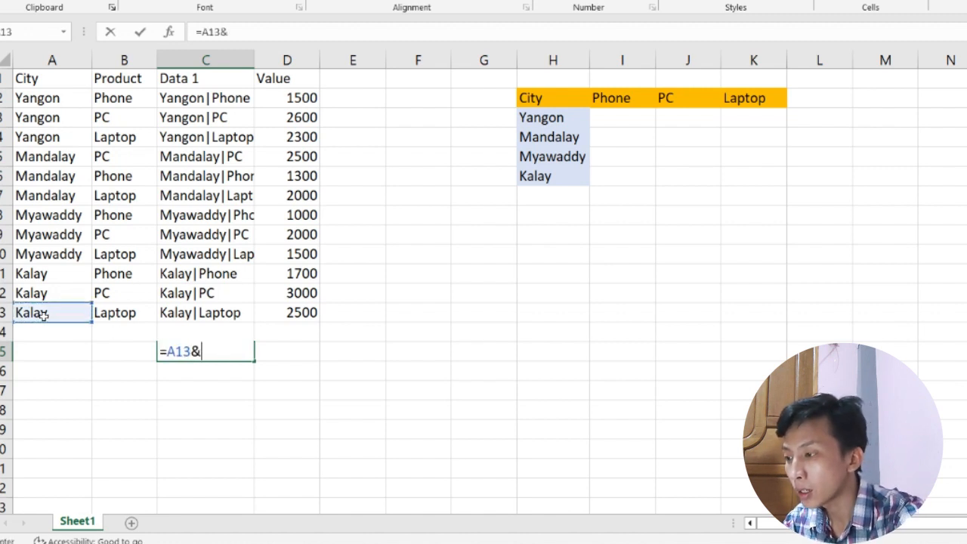
pyautogui.click(114, 312)
pyautogui.press('Return')
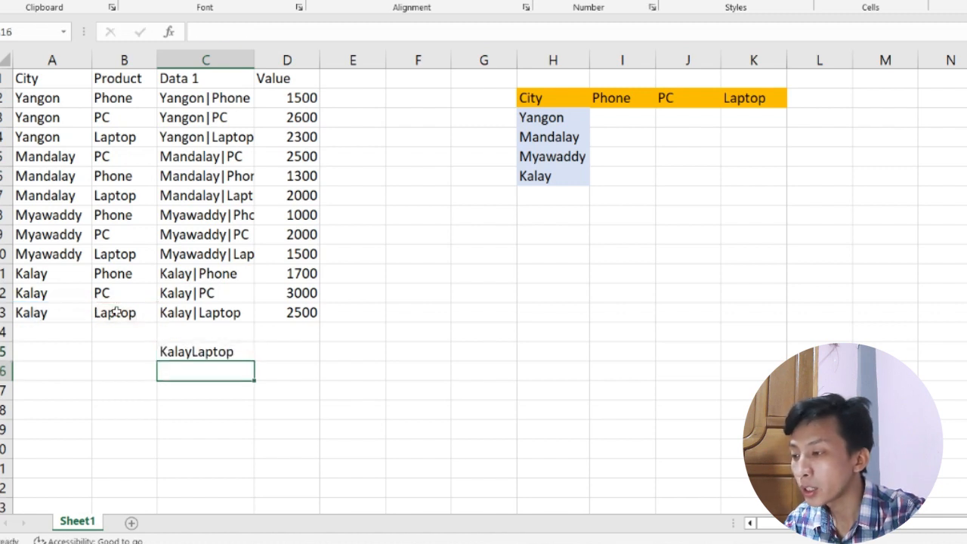
# Step: Replace the formula in cell C15 with =A13&" City "&B13, adding the word City between the two values
pyautogui.click(193, 351)
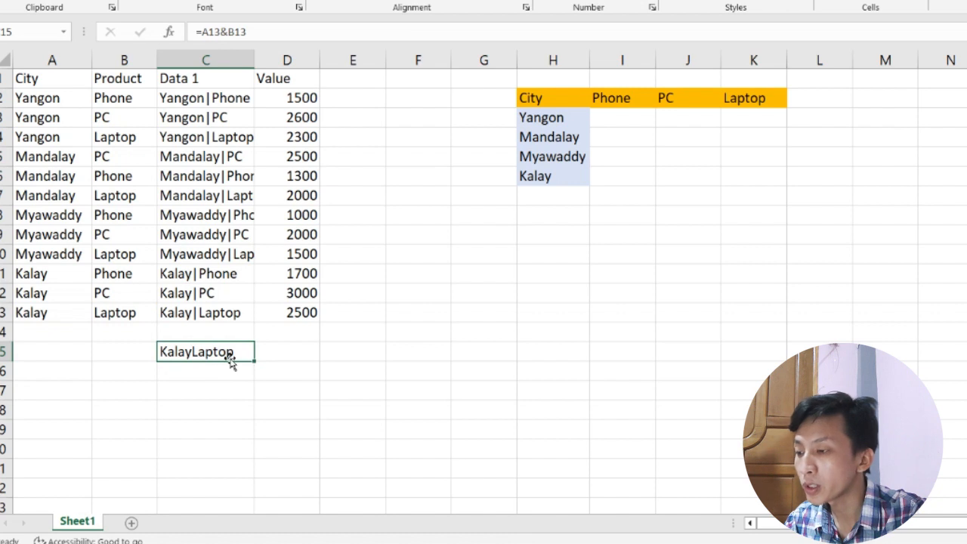
pyautogui.press('BackSpace')
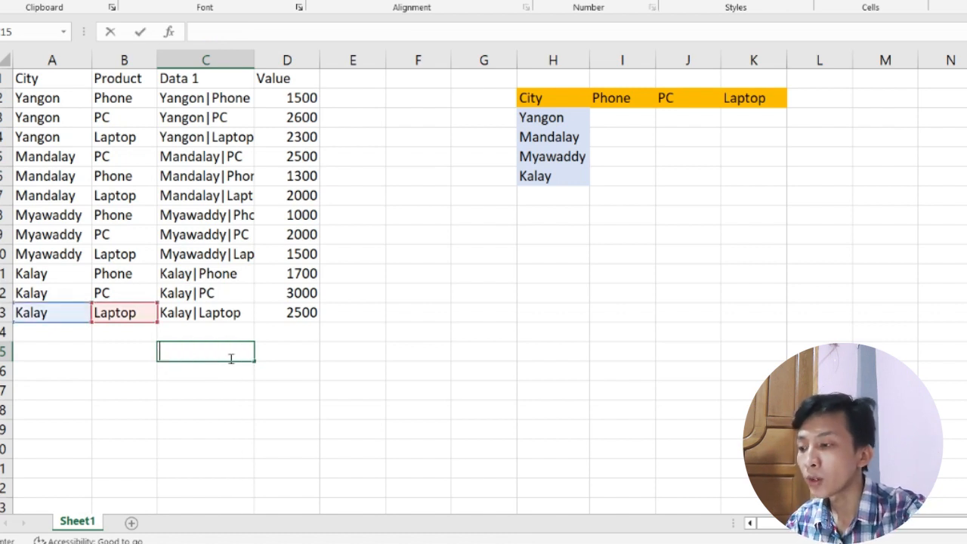
pyautogui.write('=')
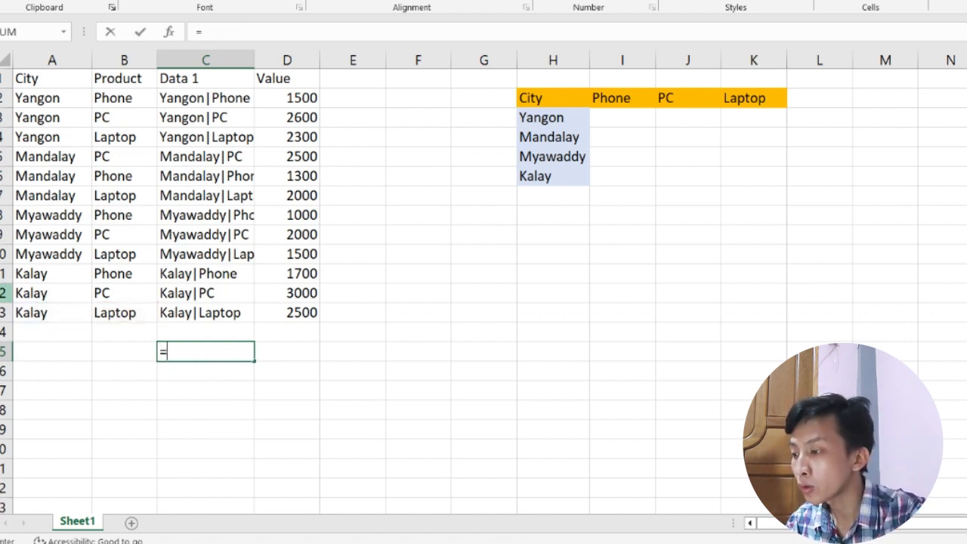
pyautogui.click(52, 312)
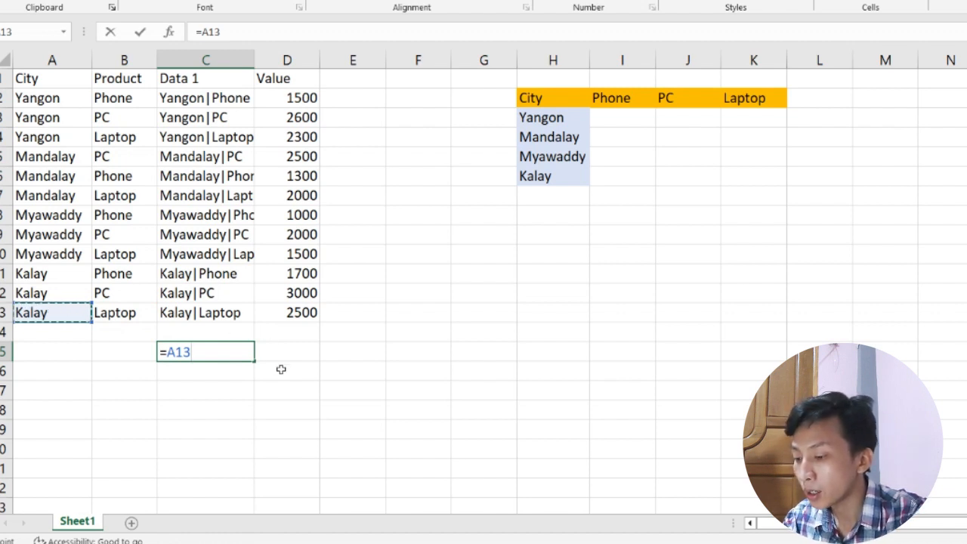
pyautogui.write('&')
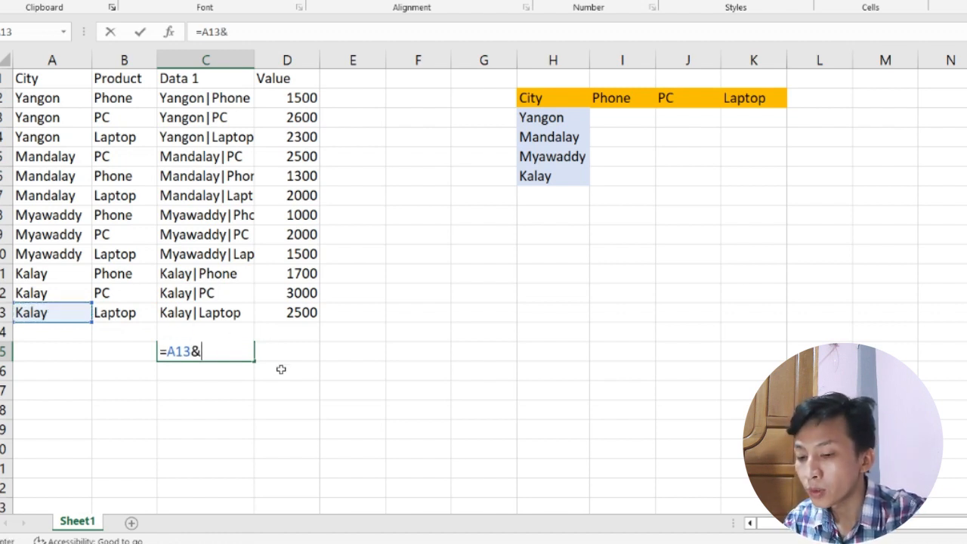
pyautogui.write('"')
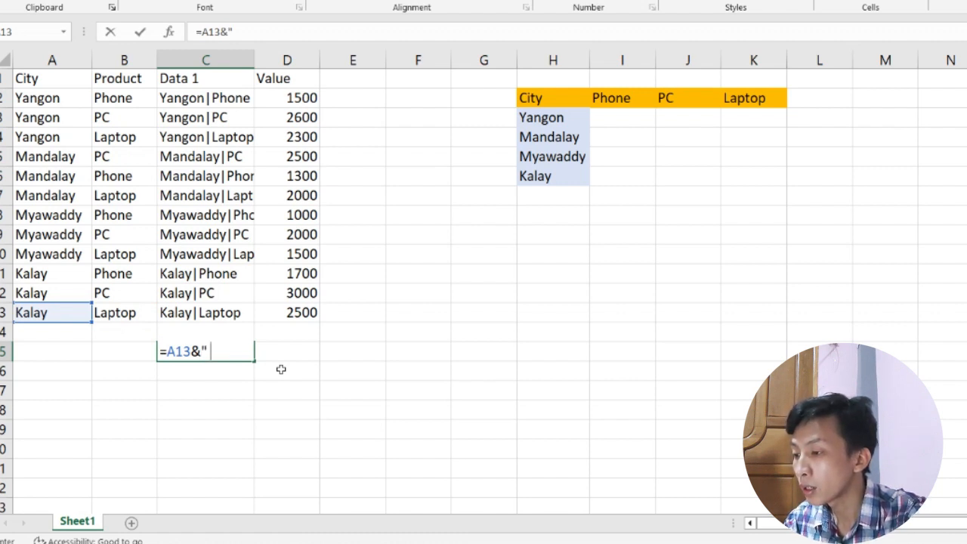
pyautogui.write(' City')
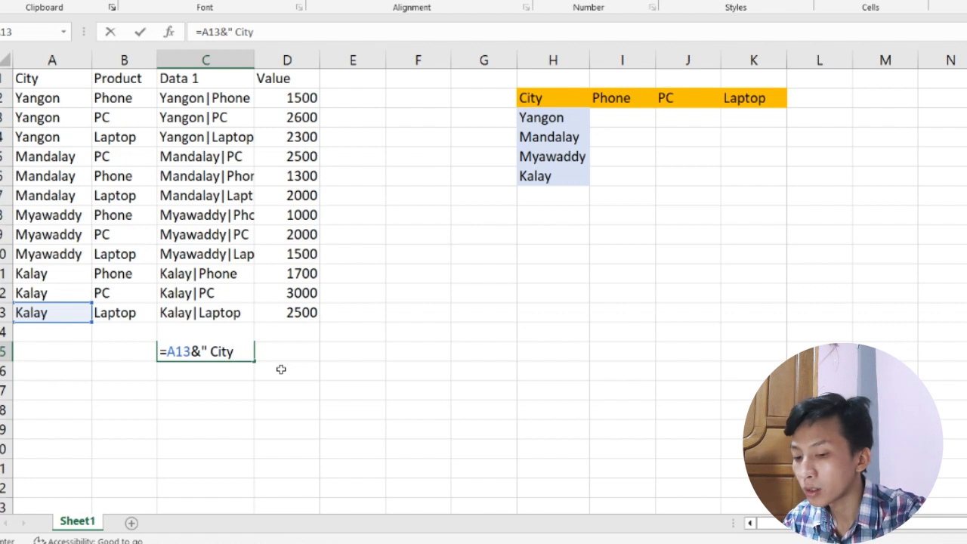
pyautogui.write(' "')
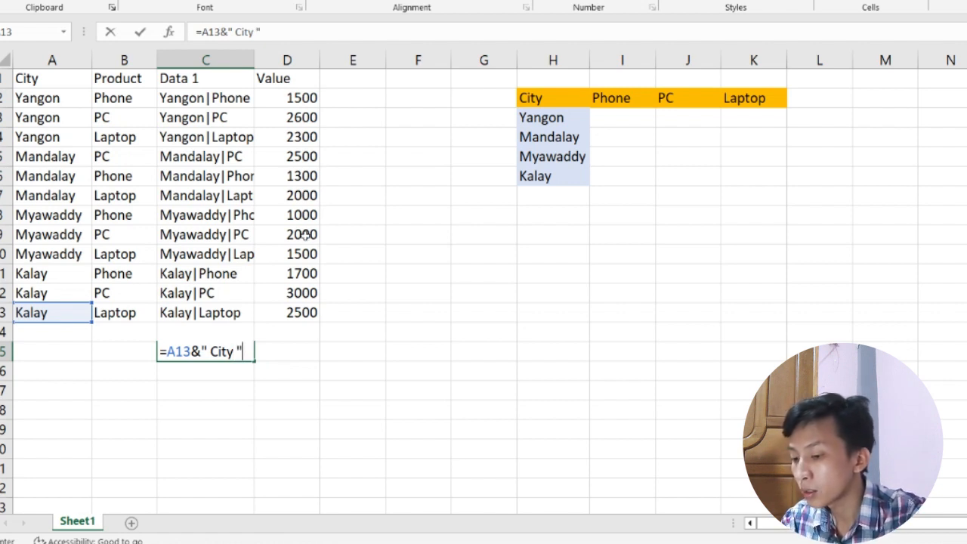
pyautogui.write('&')
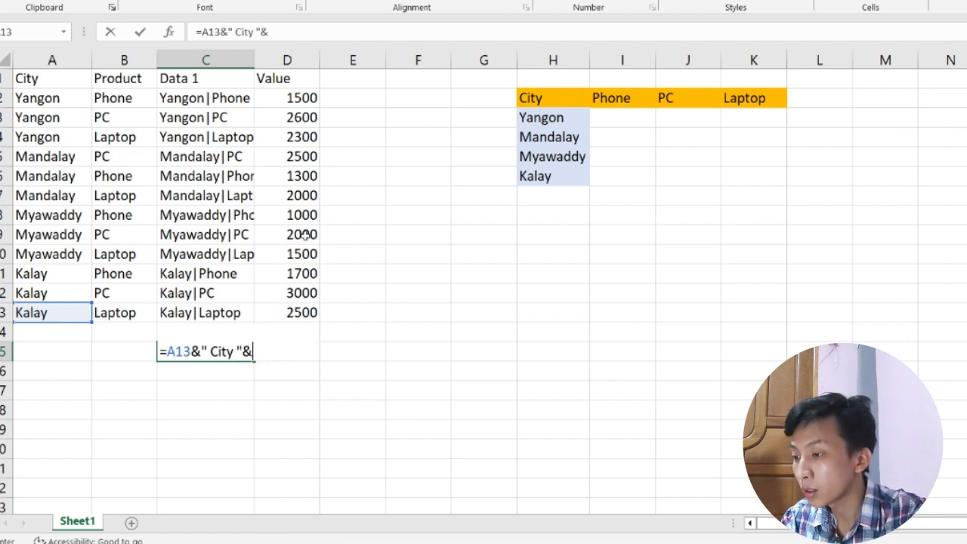
pyautogui.click(125, 316)
pyautogui.press('Return')
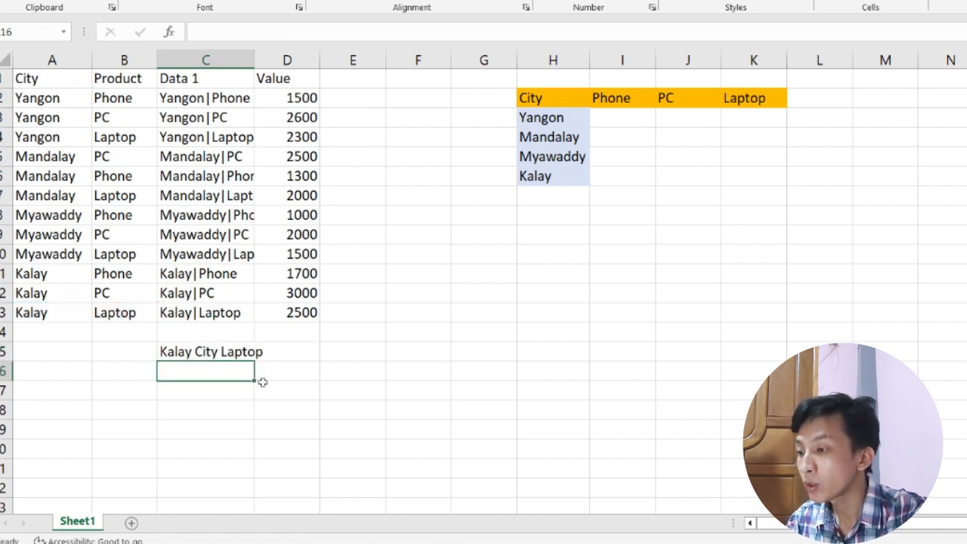
# Step: Check the formula in cell C15, then fit column C's width to its longest entry
pyautogui.doubleClick(211, 351)
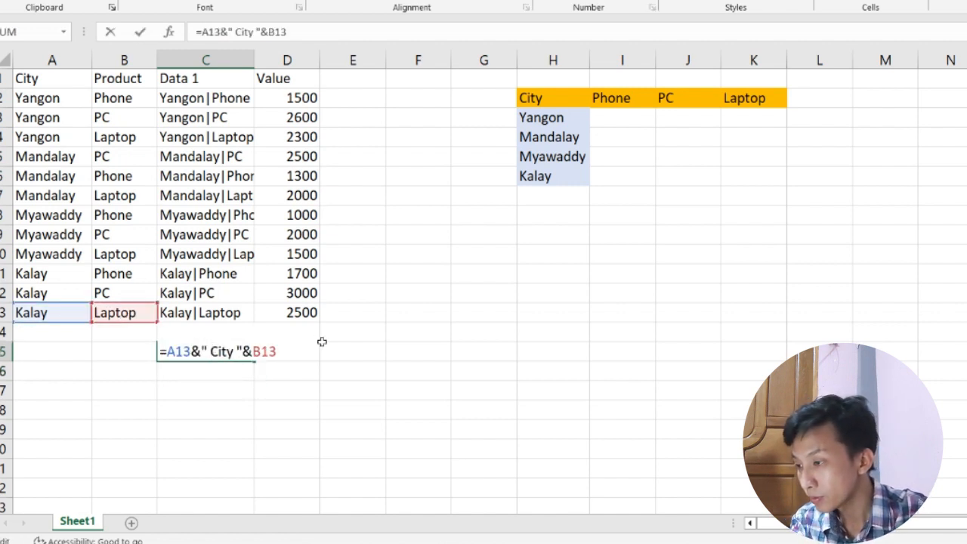
pyautogui.click(263, 345)
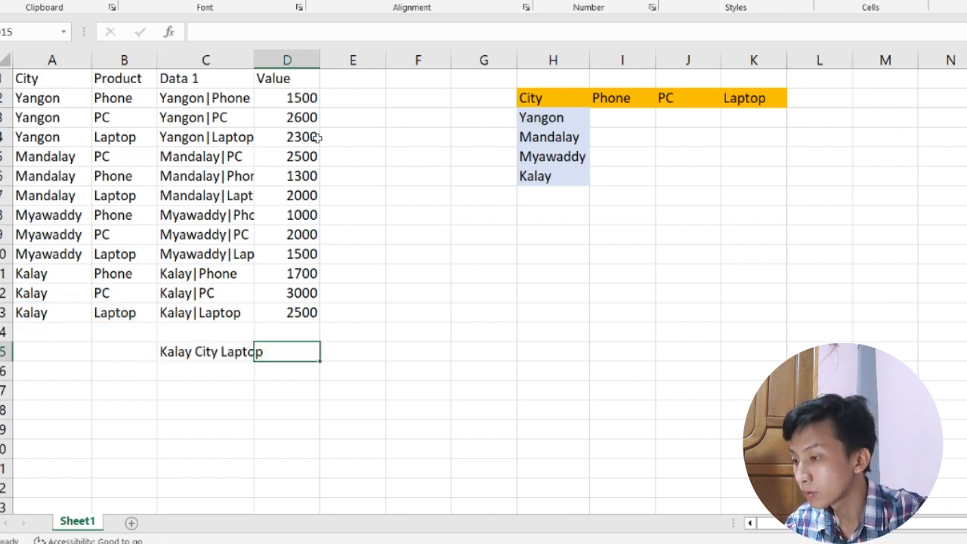
pyautogui.doubleClick(254, 59)
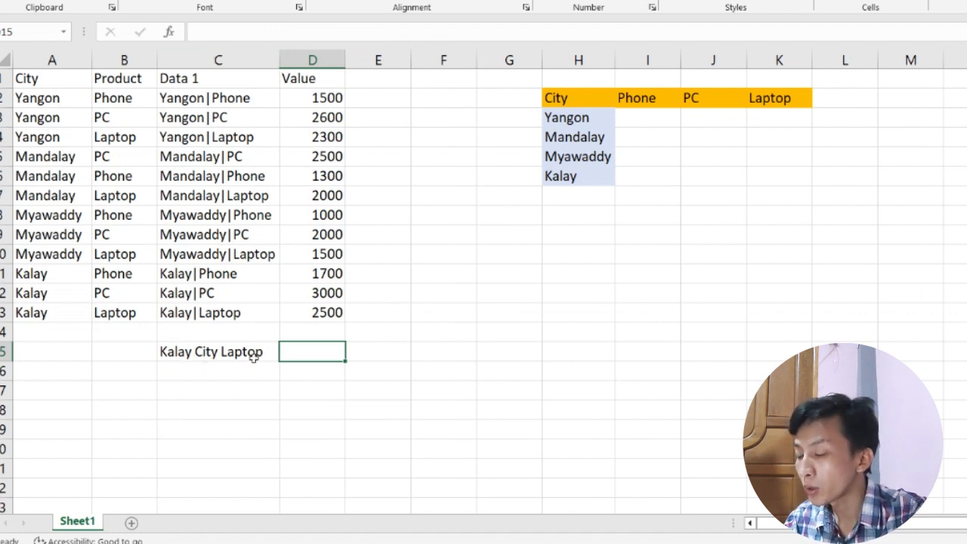
# Step: Append &D13 to the formula in cell C15 so it also joins the last row's value
pyautogui.doubleClick(213, 352)
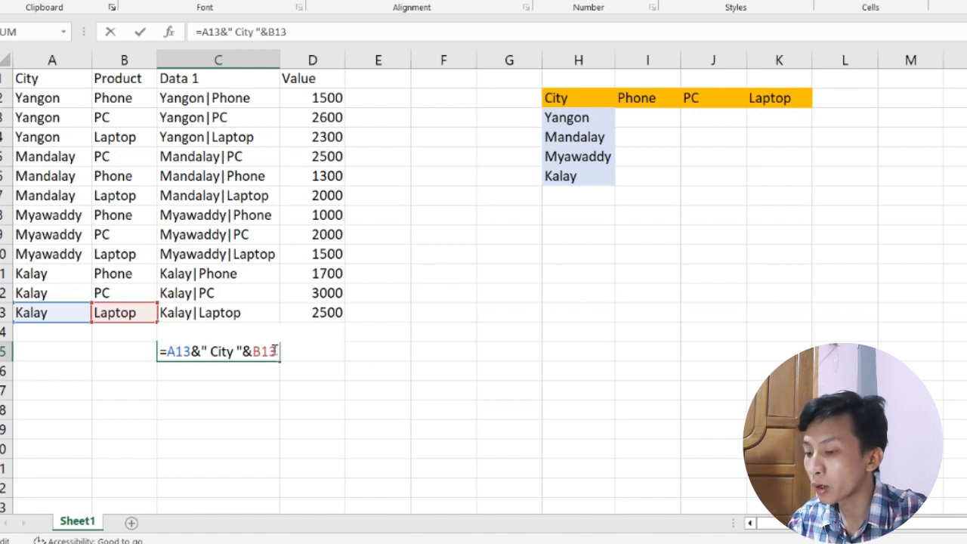
pyautogui.write('&')
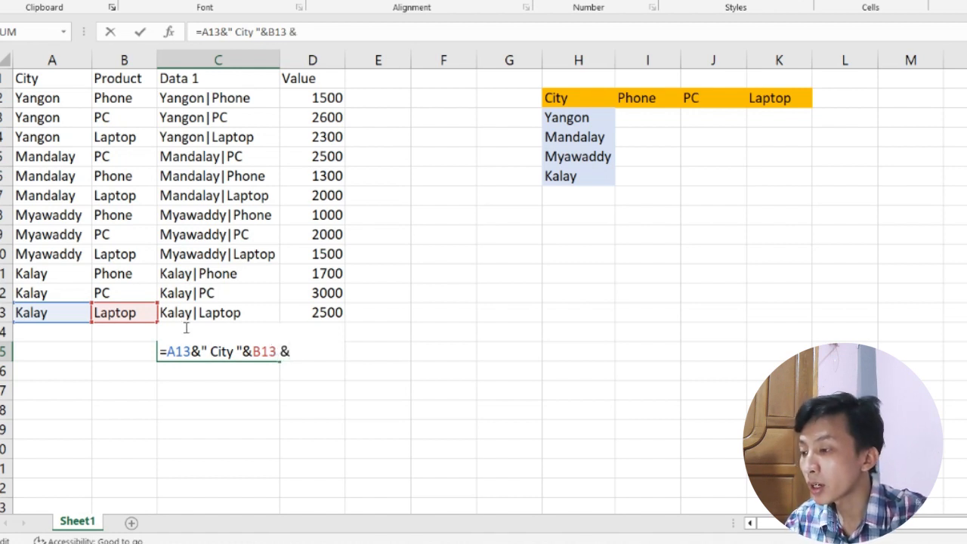
pyautogui.click(335, 312)
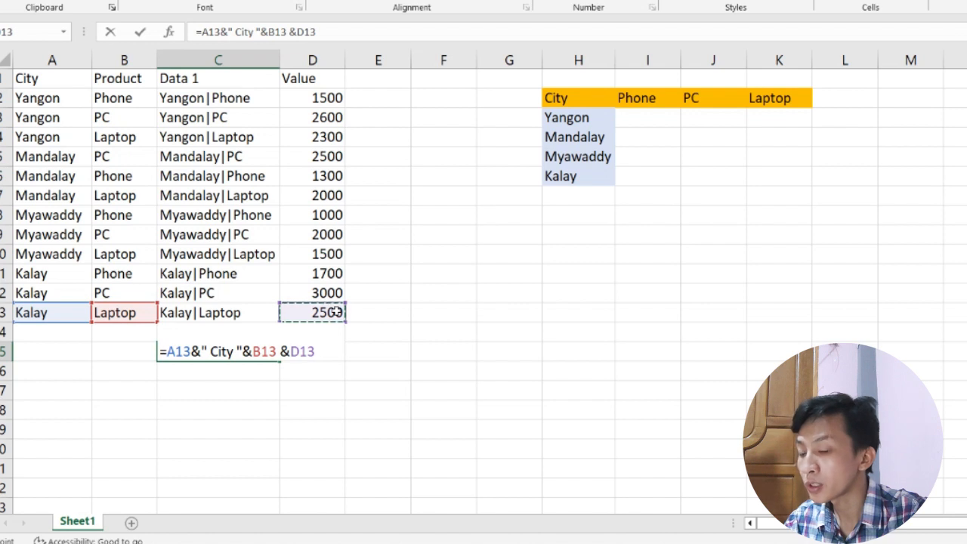
pyautogui.press('Return')
# Step: Clear the trial formula from cell C15 and select cell C2
pyautogui.click(227, 350)
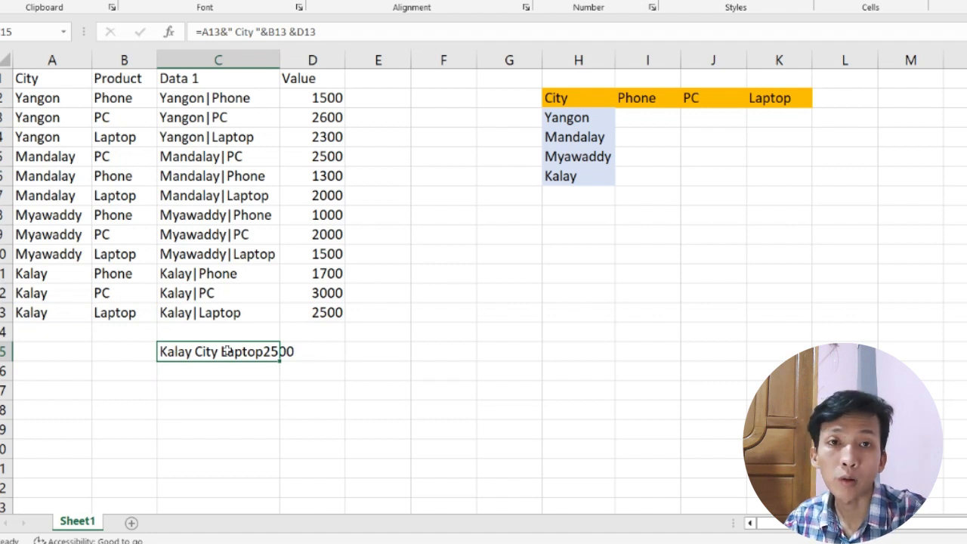
pyautogui.press('Delete')
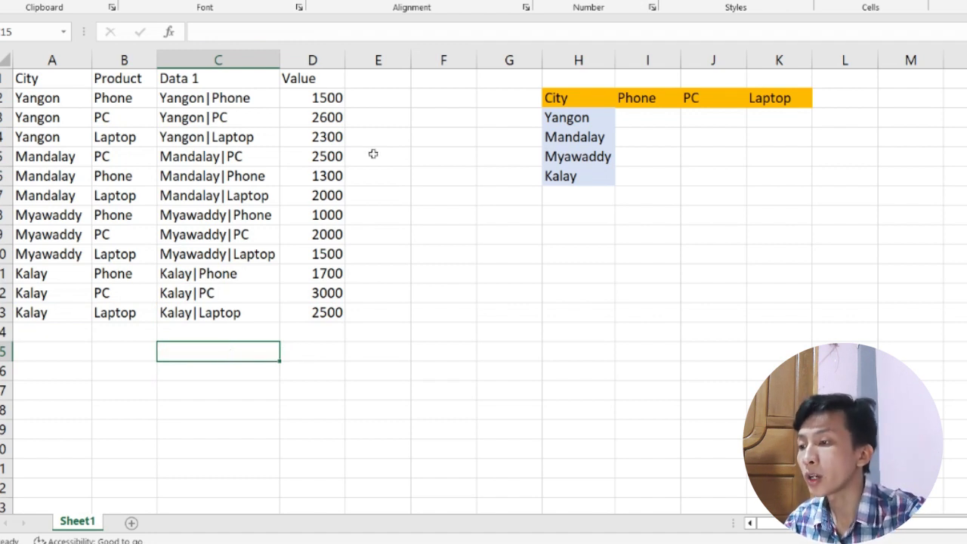
pyautogui.click(193, 98)
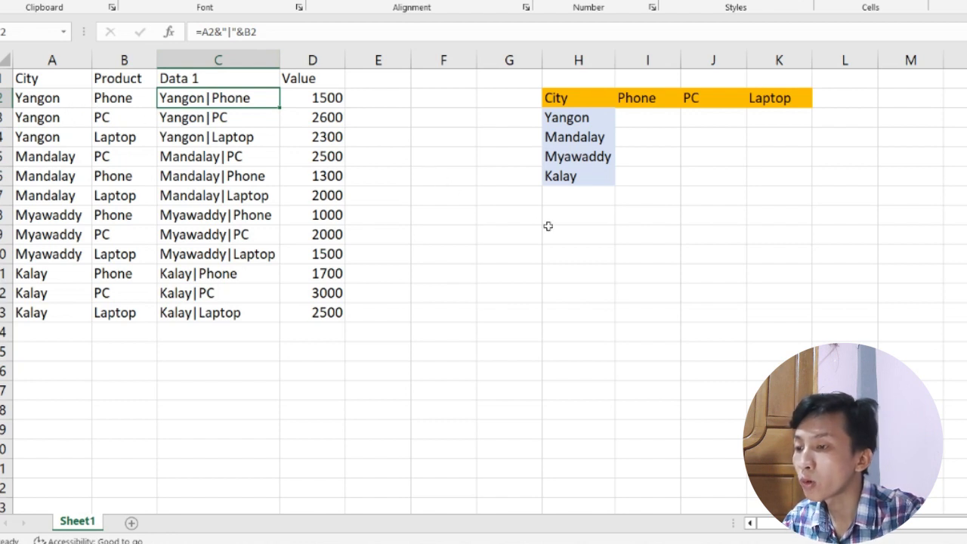
# Step: Enter the formula =H3&"|"&I2 in cell I3 to join the Yangon and Phone headings
pyautogui.click(643, 123)
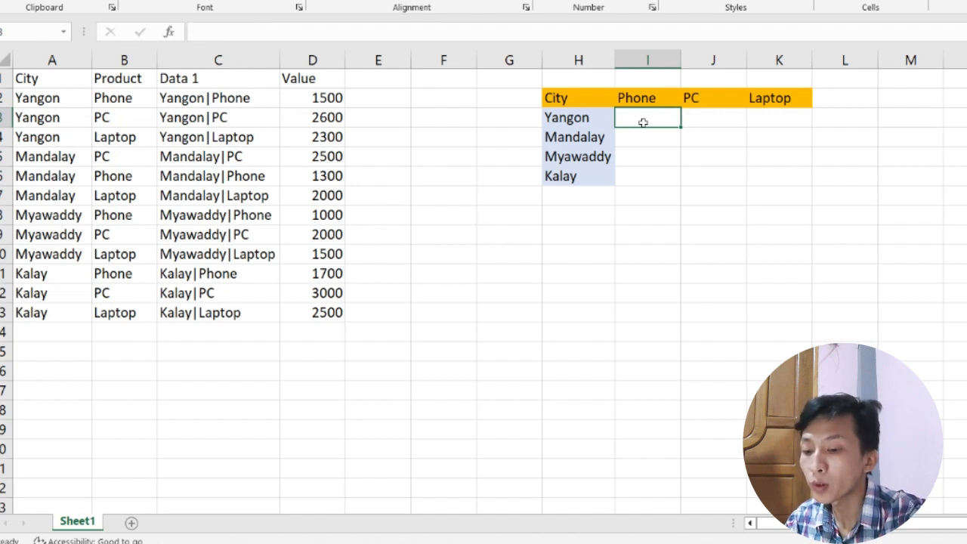
pyautogui.write('=')
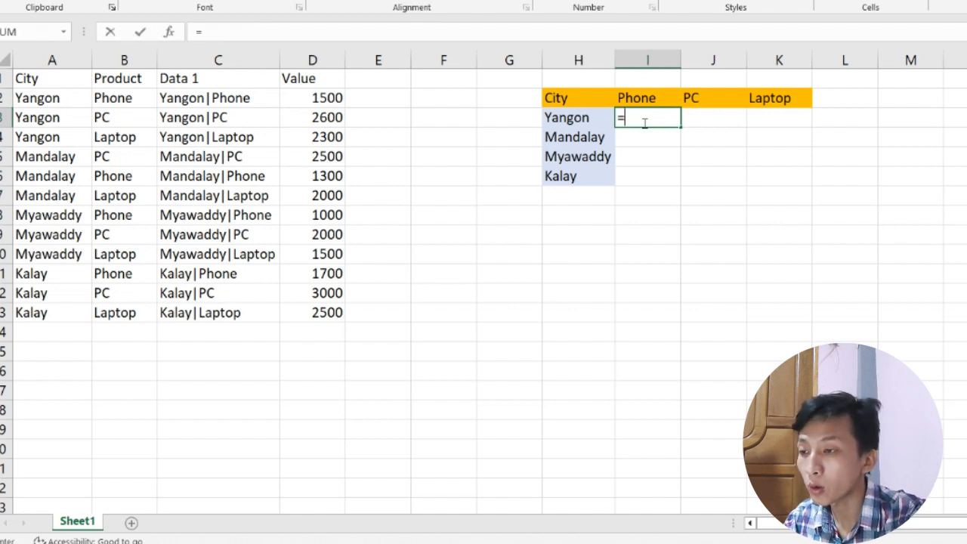
pyautogui.click(571, 119)
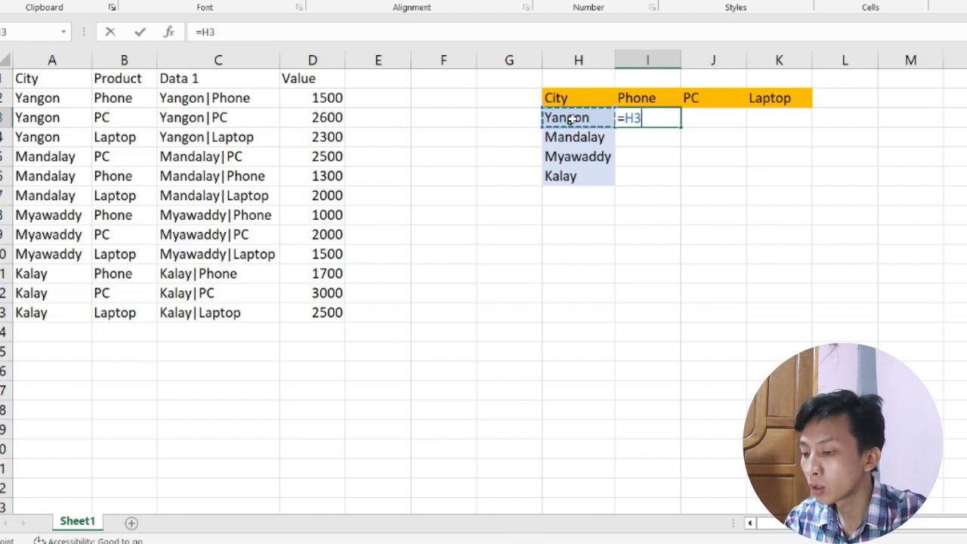
pyautogui.write('&')
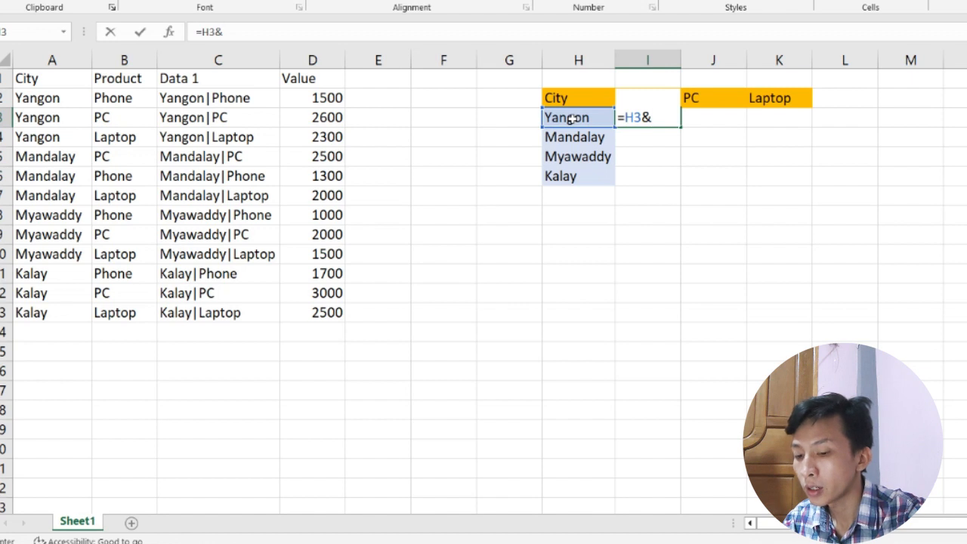
pyautogui.write('"|')
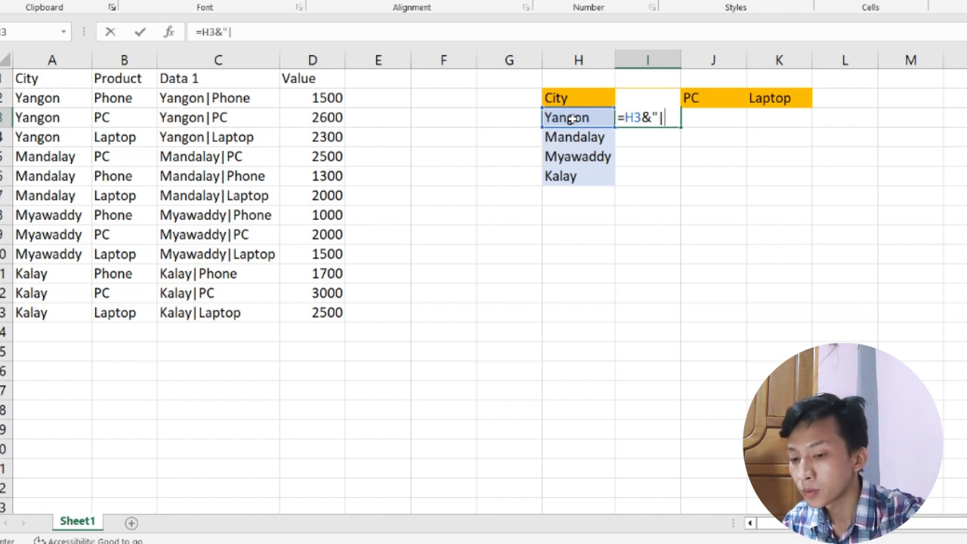
pyautogui.write('"')
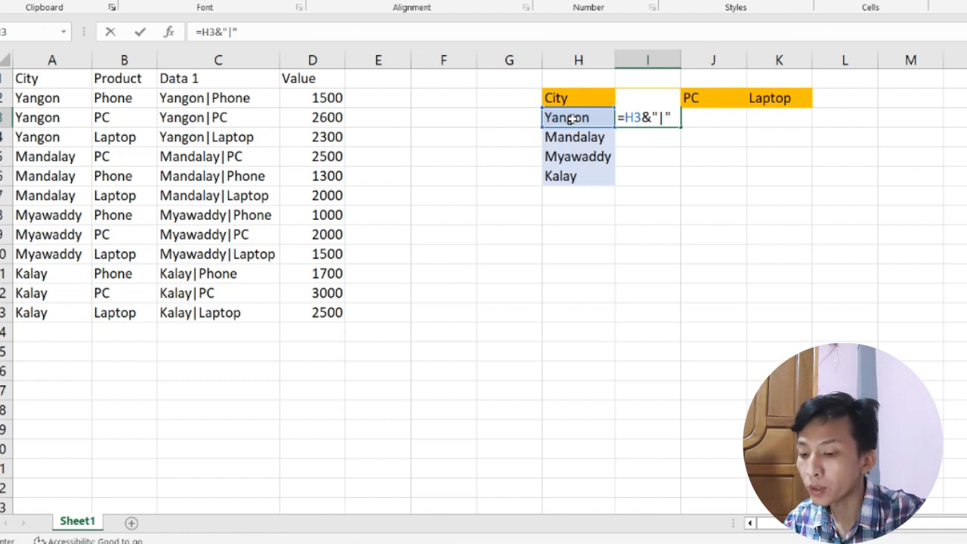
pyautogui.write(',')
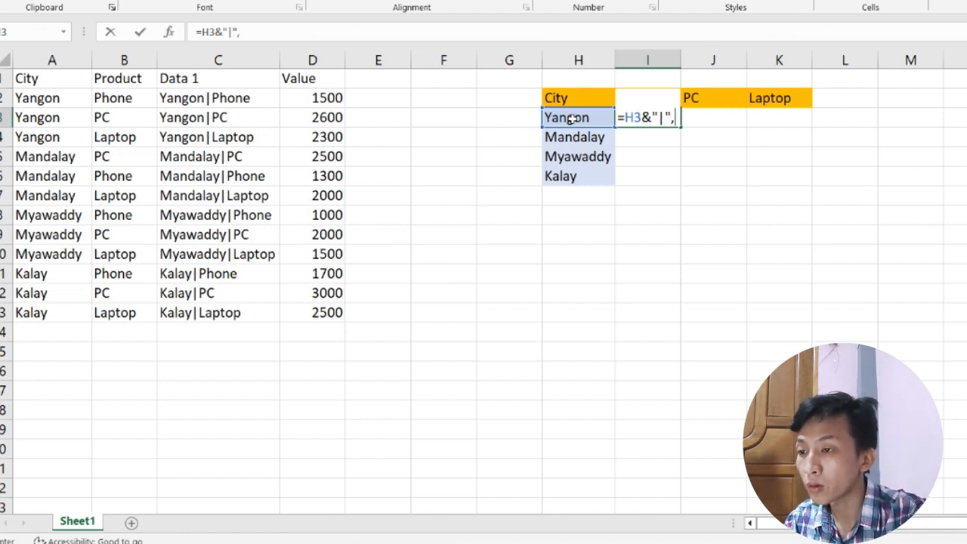
pyautogui.press('BackSpace')
pyautogui.write('&')
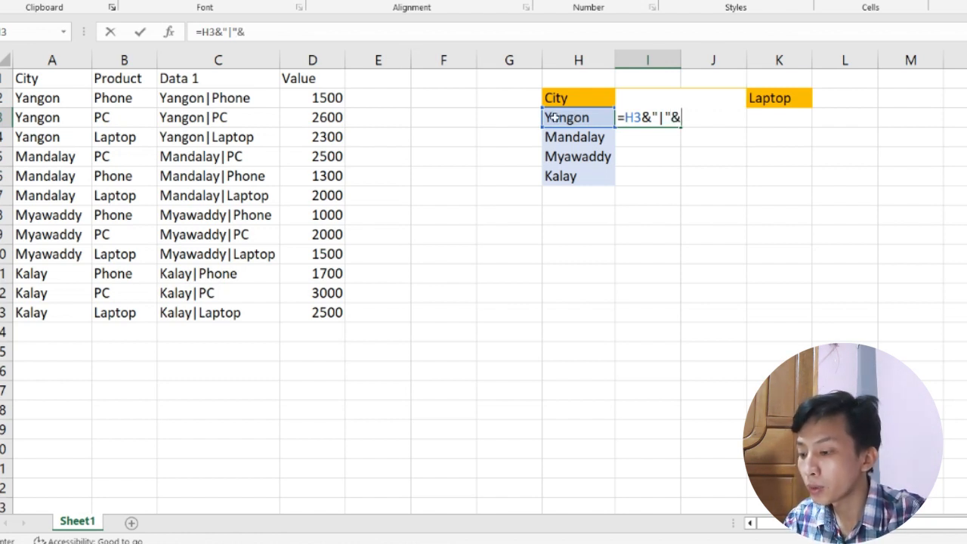
pyautogui.write('I2')
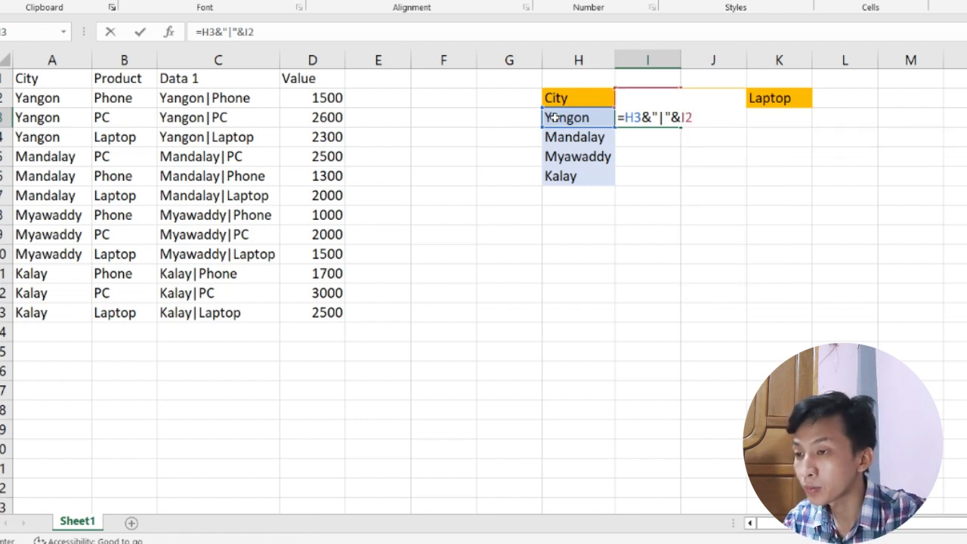
pyautogui.press('Return')
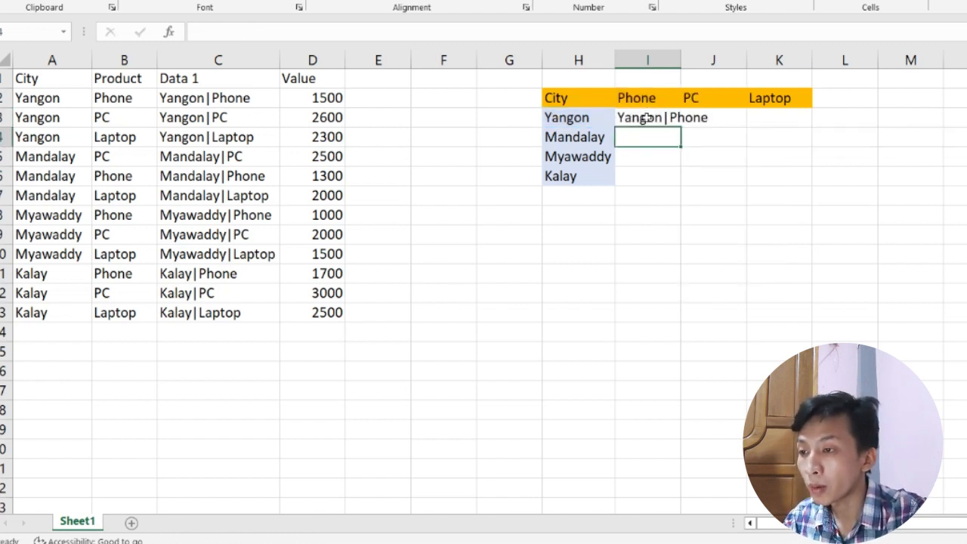
# Step: Wrap the joined text in cell I3 in a VLOOKUP function so it serves as the lookup value
pyautogui.click(647, 118)
pyautogui.doubleClick(644, 118)
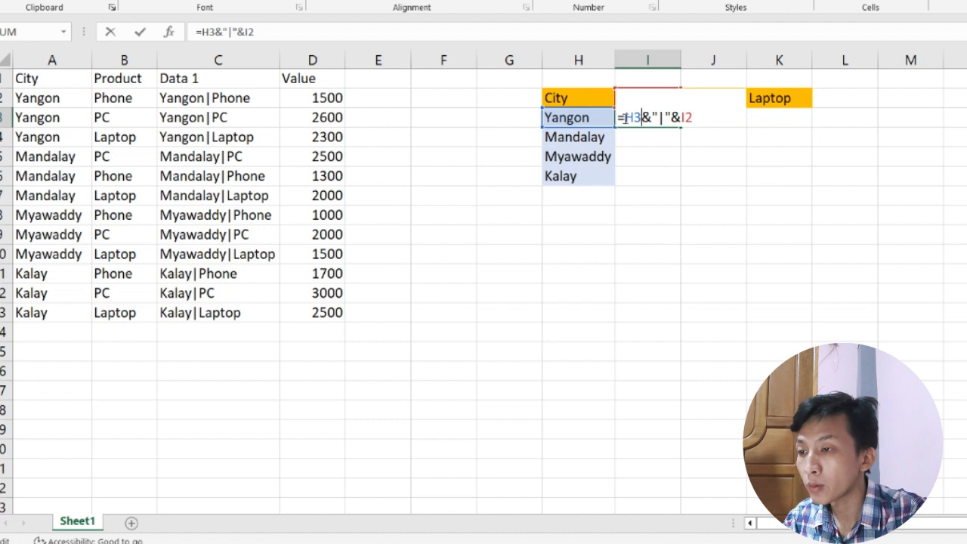
pyautogui.write('Vloo')
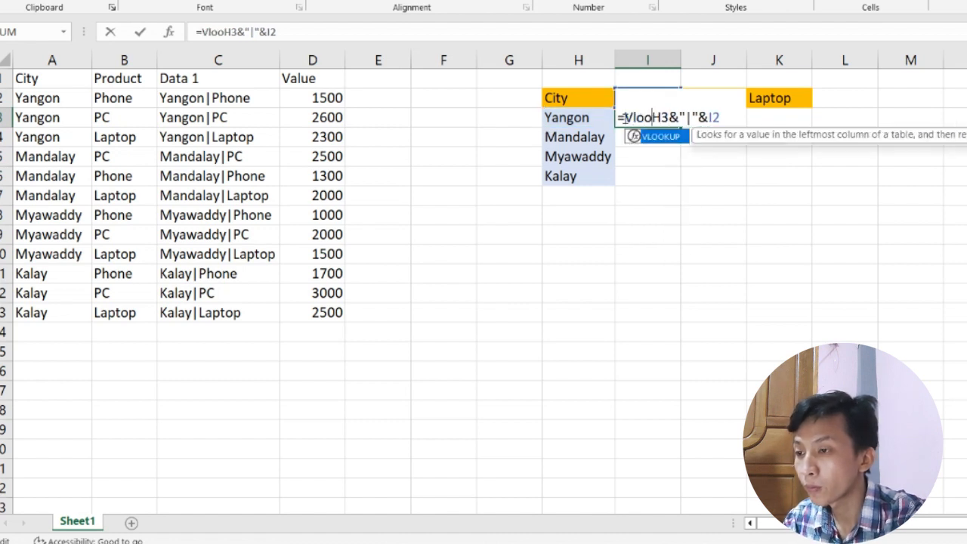
pyautogui.doubleClick(661, 137)
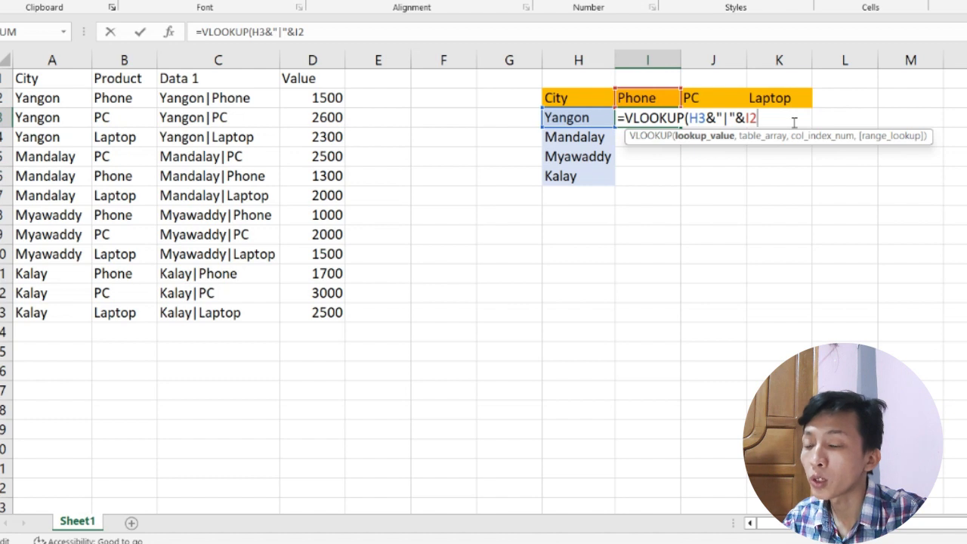
# Step: Complete the VLOOKUP in cell I3 with table array C2:D13, column index 2 and False for an exact match
pyautogui.write(',')
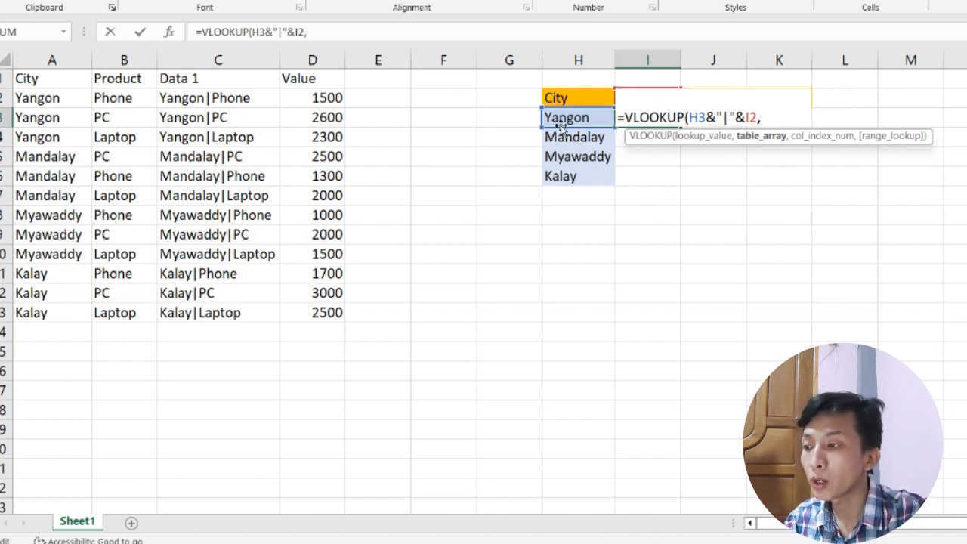
pyautogui.moveTo(199, 100); pyautogui.dragTo(330, 304)
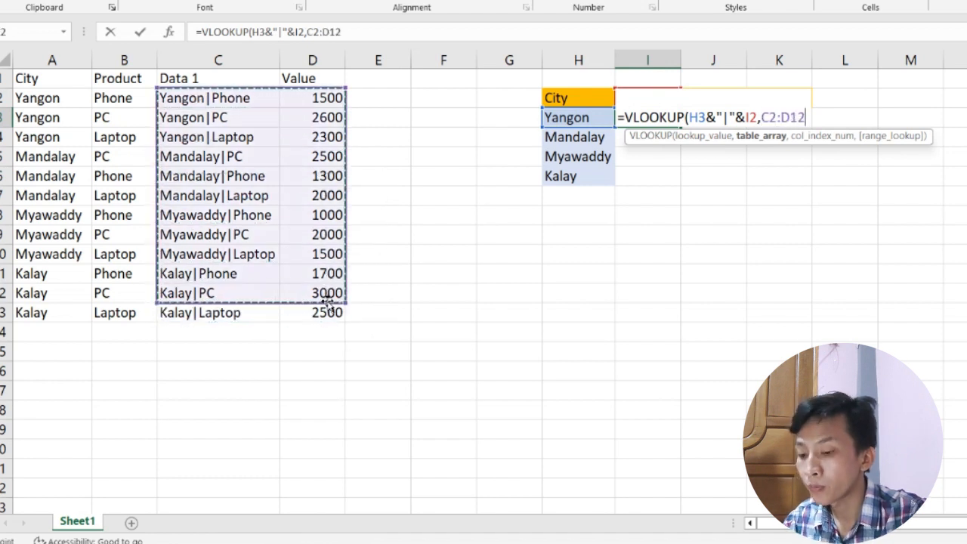
pyautogui.write(',')
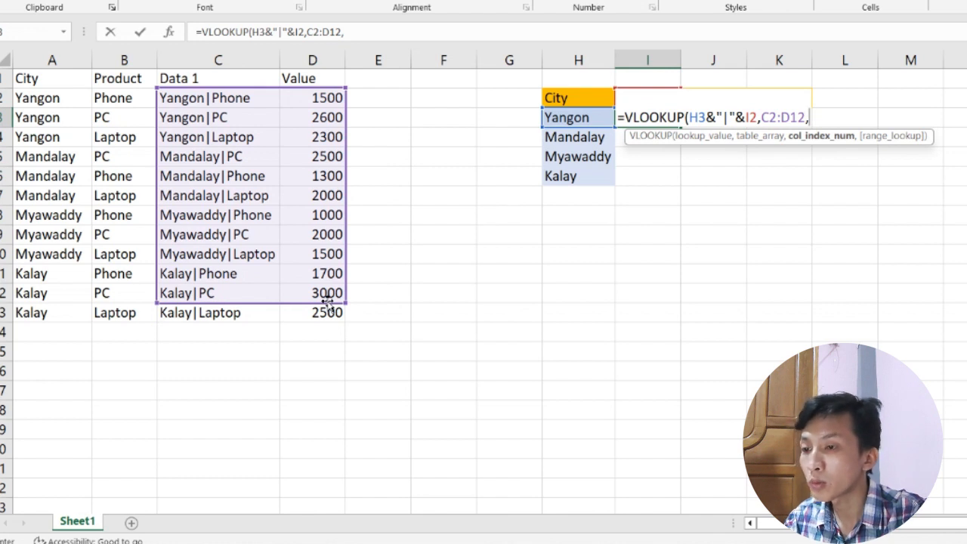
pyautogui.press('BackSpace')
pyautogui.press('BackSpace')
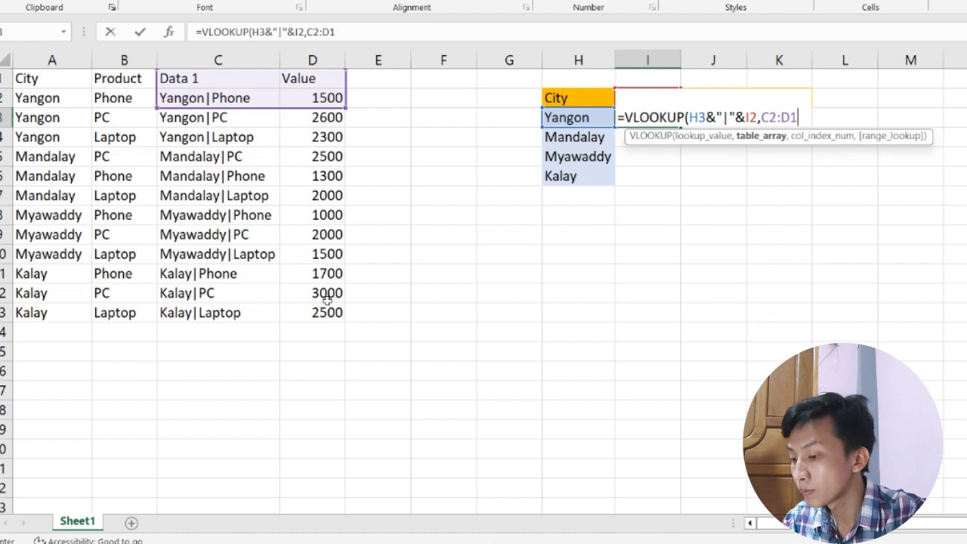
pyautogui.write('3,')
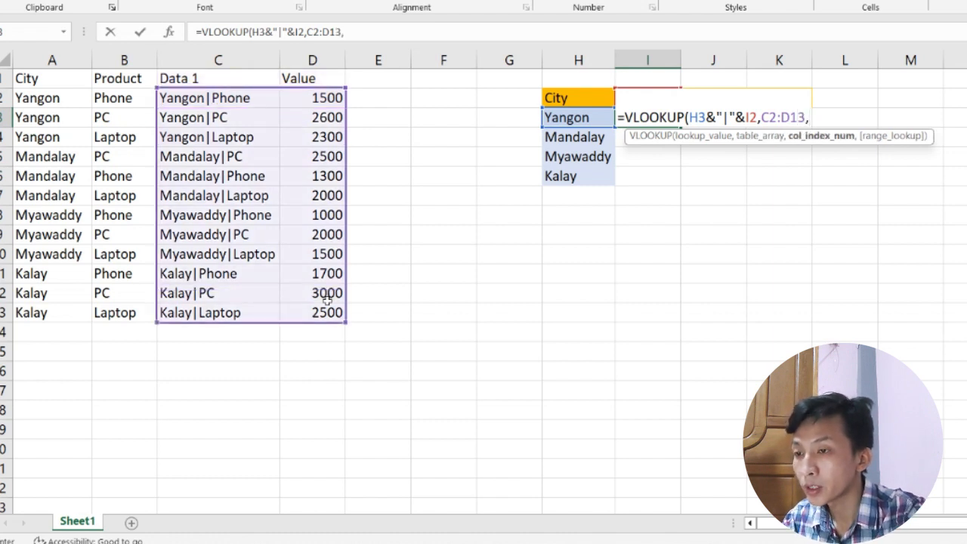
pyautogui.write('2,')
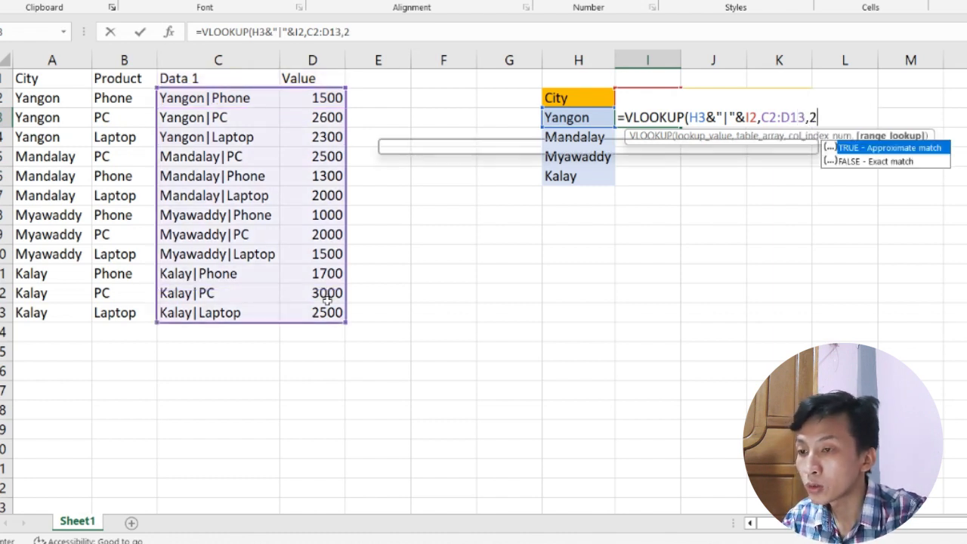
pyautogui.write('False)')
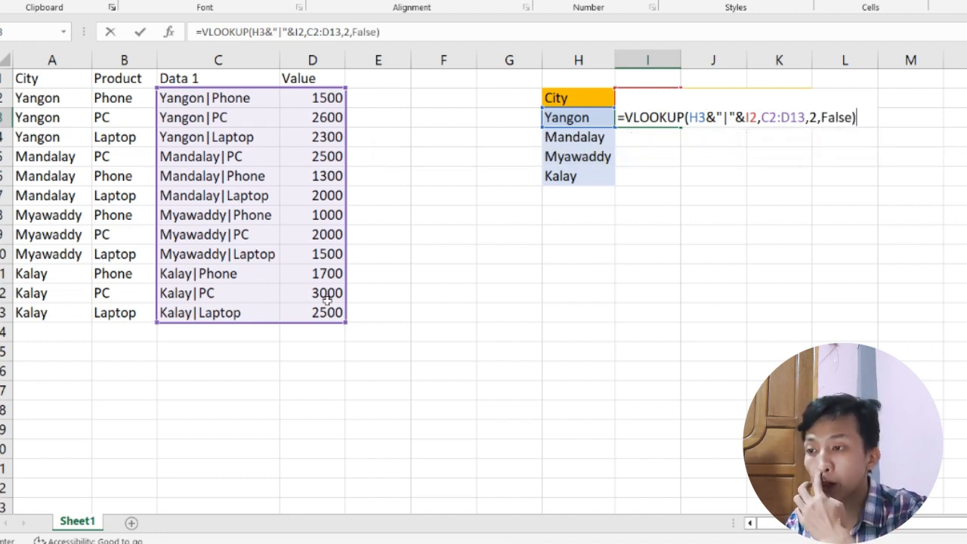
pyautogui.press('Return')
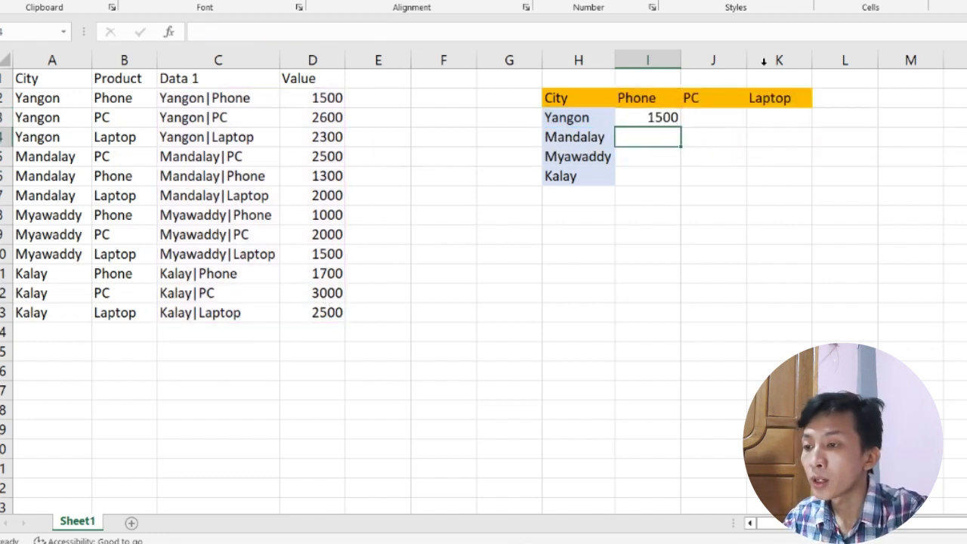
# Step: Lock the lookup value references in cell I3's VLOOKUP formula as $H3 and I$2
pyautogui.click(655, 117)
pyautogui.doubleClick(658, 118)
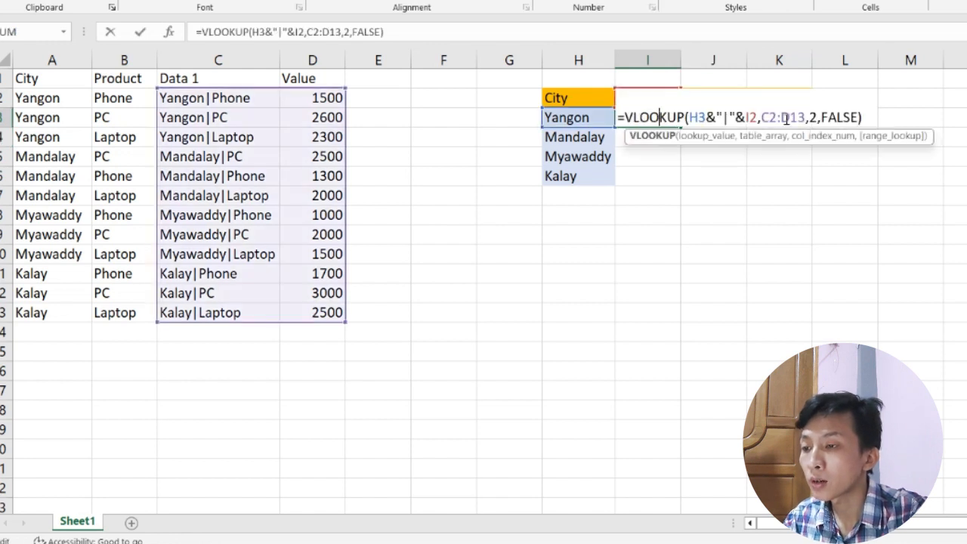
pyautogui.click(690, 117)
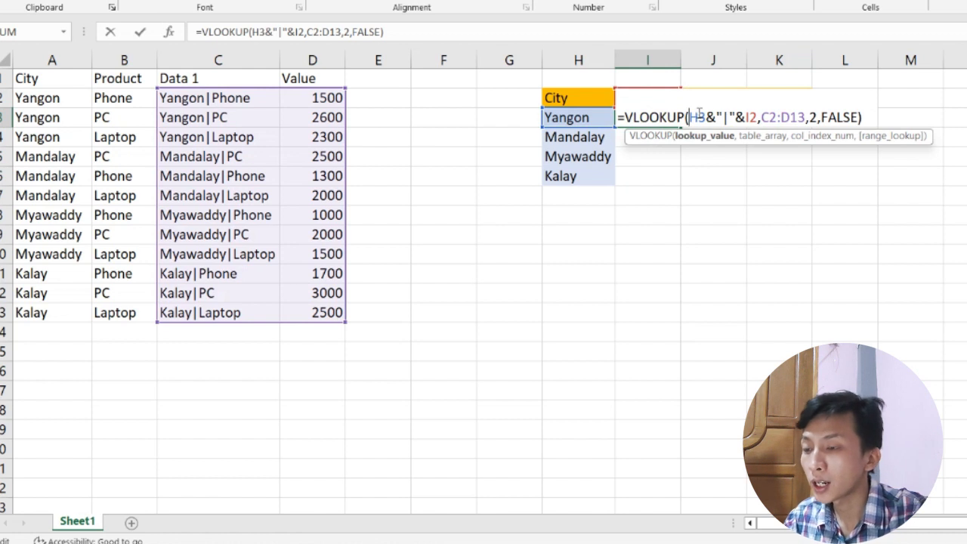
pyautogui.click(698, 117)
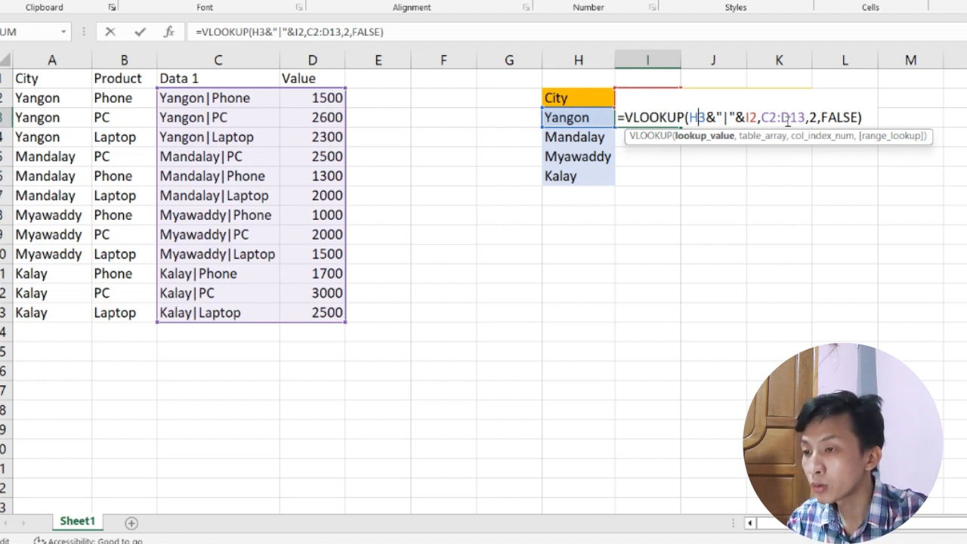
pyautogui.click(689, 118)
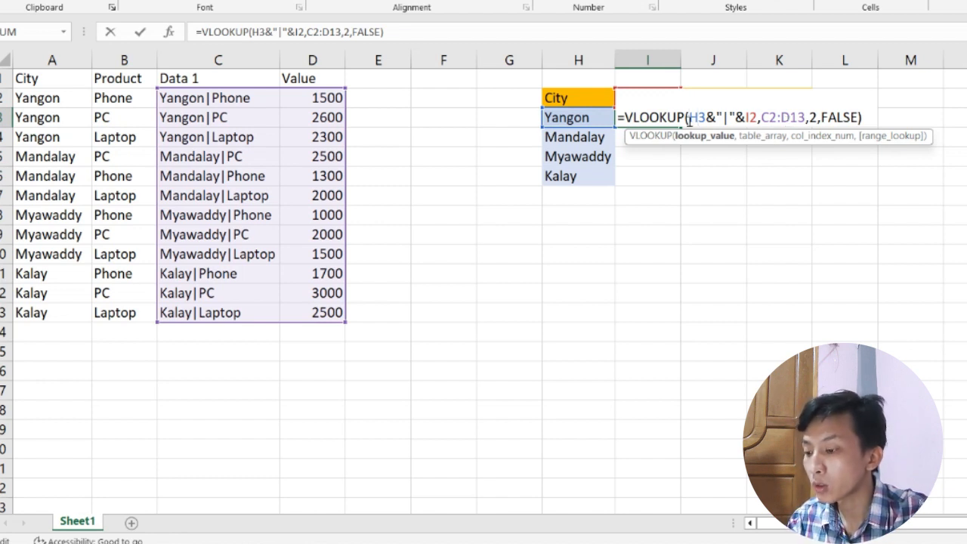
pyautogui.write('$')
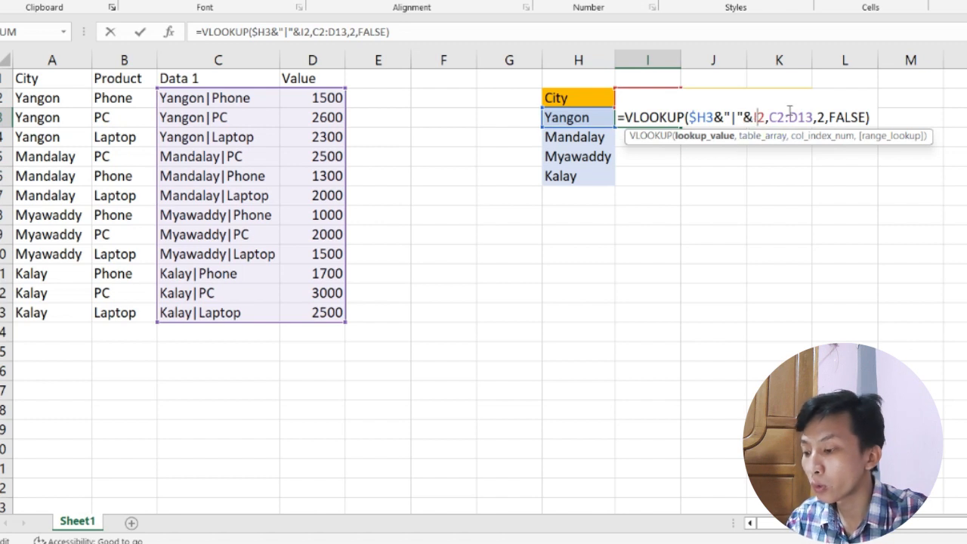
pyautogui.write('$')
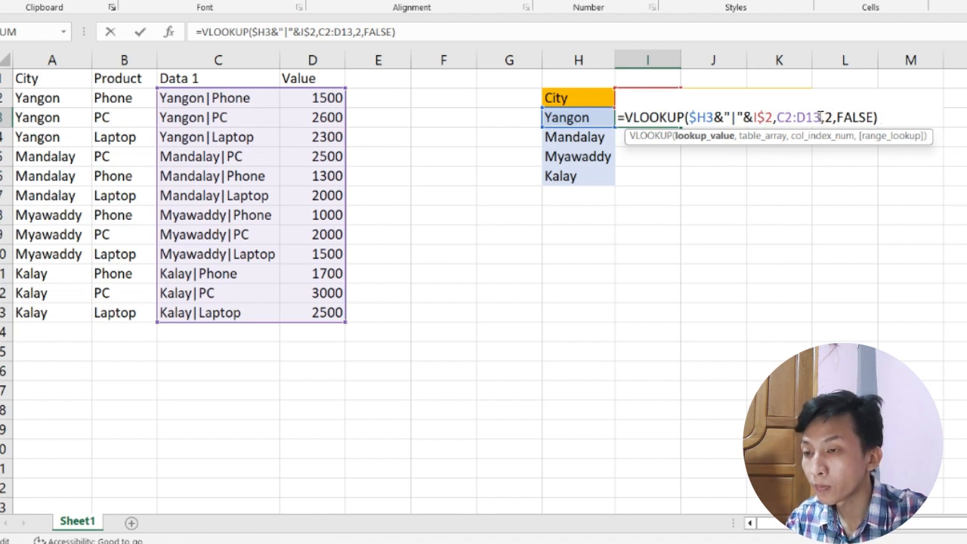
# Step: Make the table array in cell I3's VLOOKUP formula absolute as $C$2:$D$13 and commit the formula
pyautogui.press('Right')
pyautogui.press('Right')
pyautogui.press('Right')
pyautogui.press('Right')
pyautogui.press('Right')
pyautogui.press('Right')
pyautogui.press('Right')
pyautogui.press('Right')
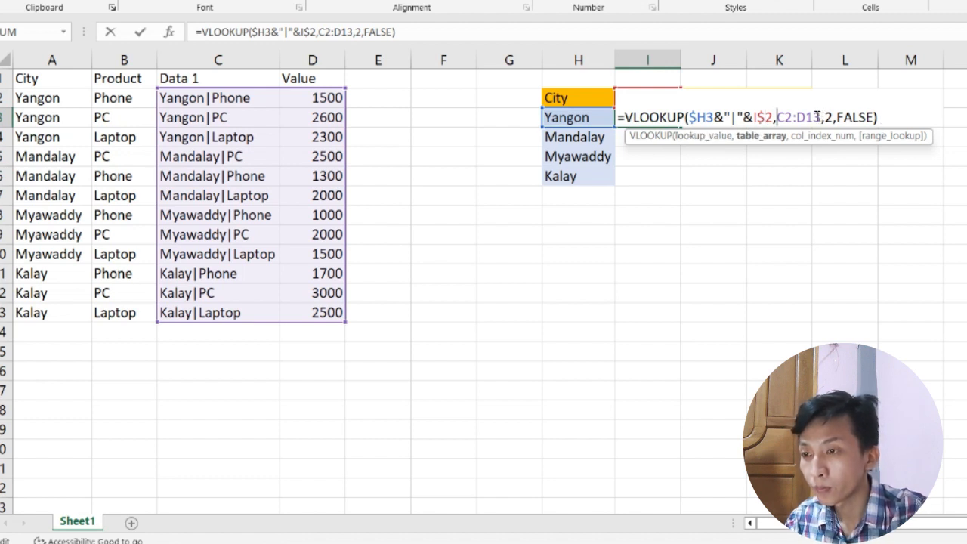
pyautogui.press('F4')
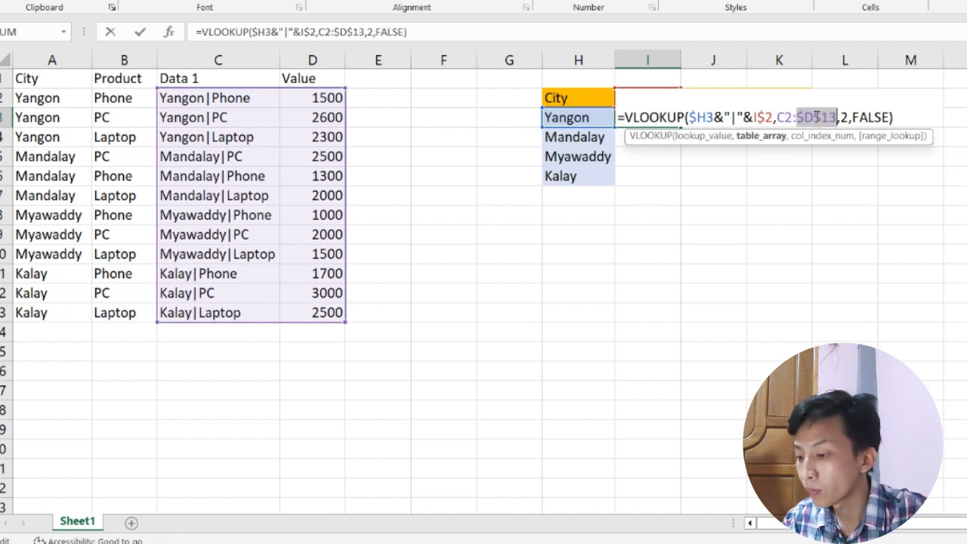
pyautogui.press('Left')
pyautogui.press('Left')
pyautogui.press('Left')
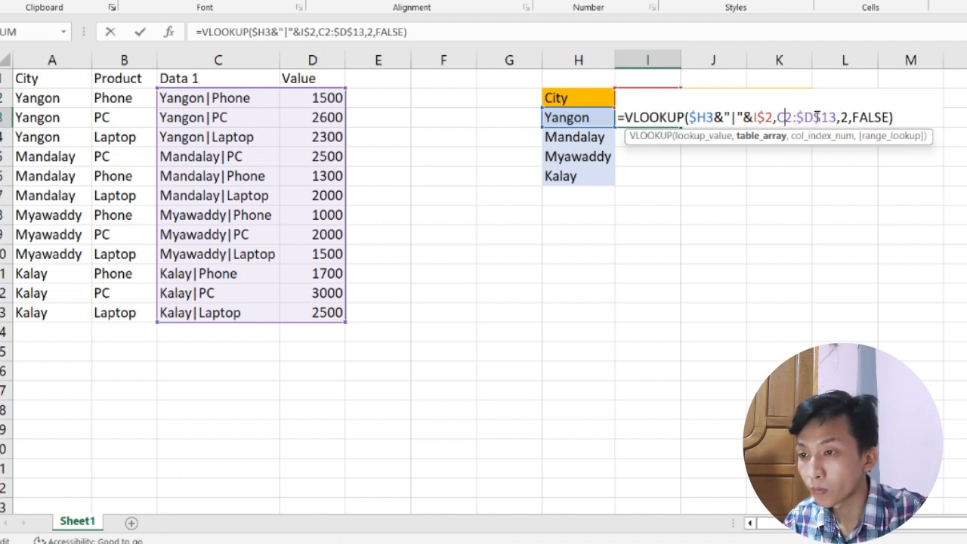
pyautogui.press('F4')
pyautogui.press('Right')
pyautogui.press('Right')
pyautogui.press('Right')
pyautogui.press('Right')
pyautogui.press('Right')
pyautogui.press('Right')
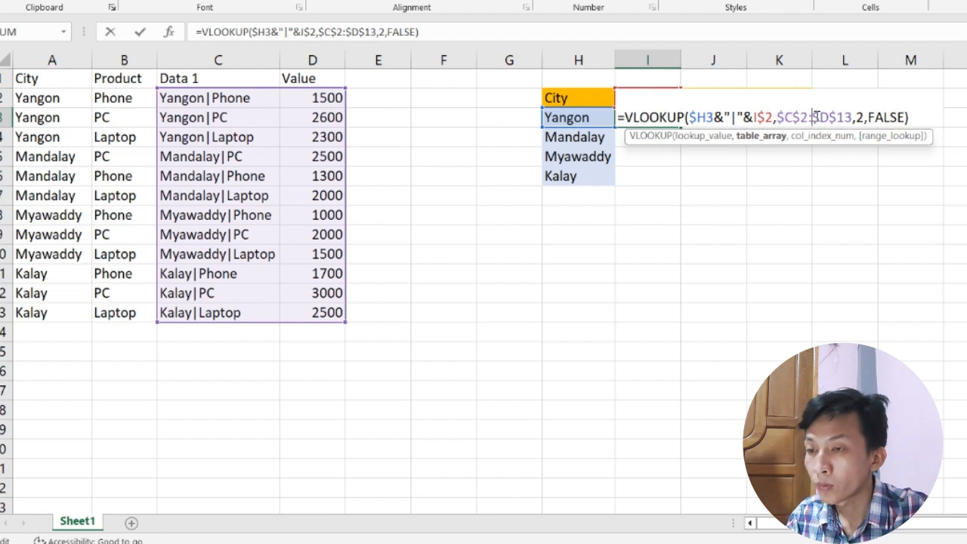
pyautogui.press('Right')
pyautogui.press('Right')
pyautogui.press('Right')
pyautogui.press('Right')
pyautogui.press('Right')
pyautogui.press('Right')
pyautogui.press('Right')
pyautogui.press('Right')
pyautogui.press('Right')
pyautogui.press('Right')
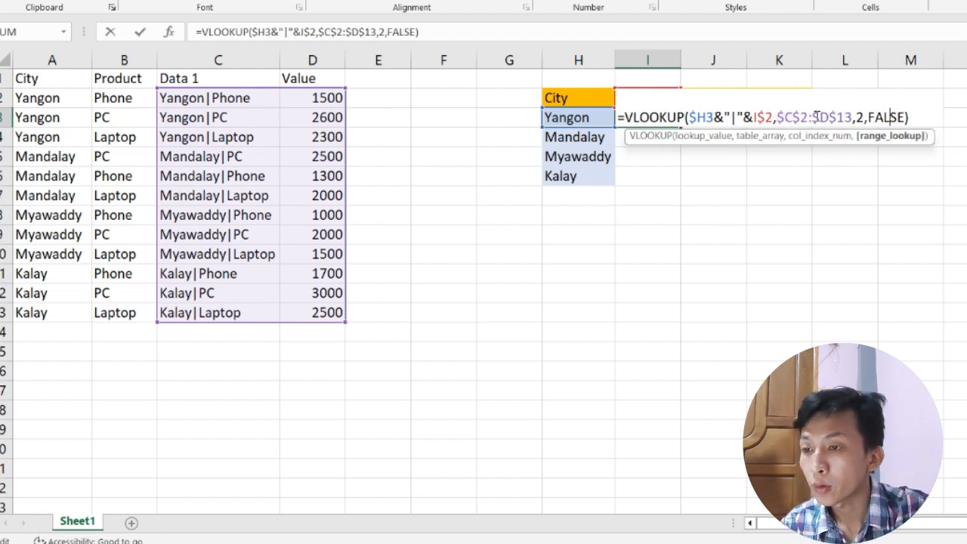
pyautogui.press('Return')
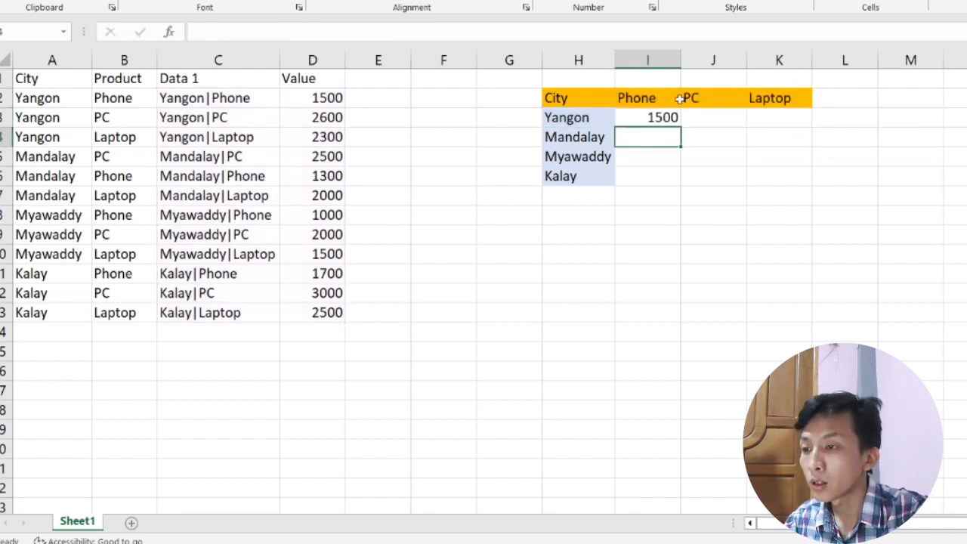
# Step: Fill the VLOOKUP formula from cell I3 through the whole city-by-product table I3:K6 and review the formula in I3
pyautogui.click(658, 117)
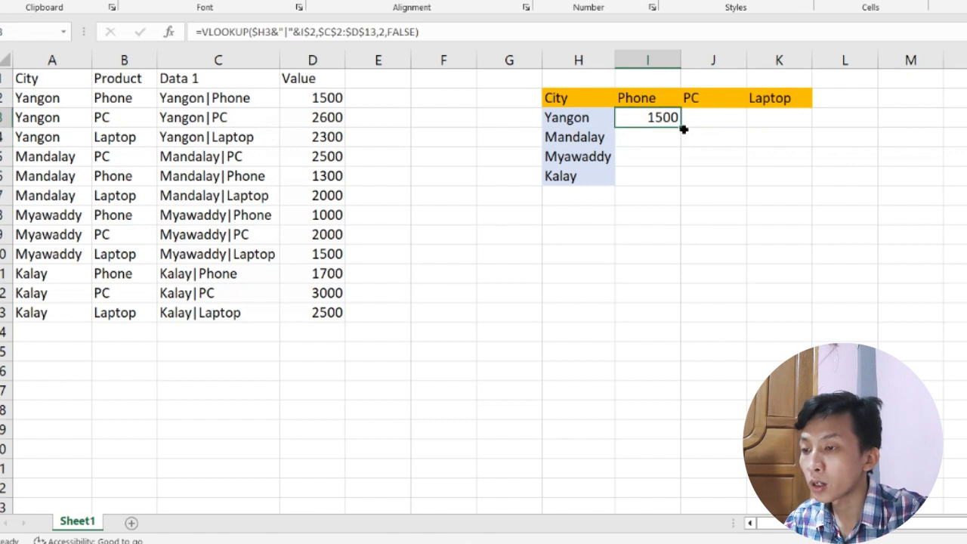
pyautogui.moveTo(684, 130); pyautogui.dragTo(786, 168)
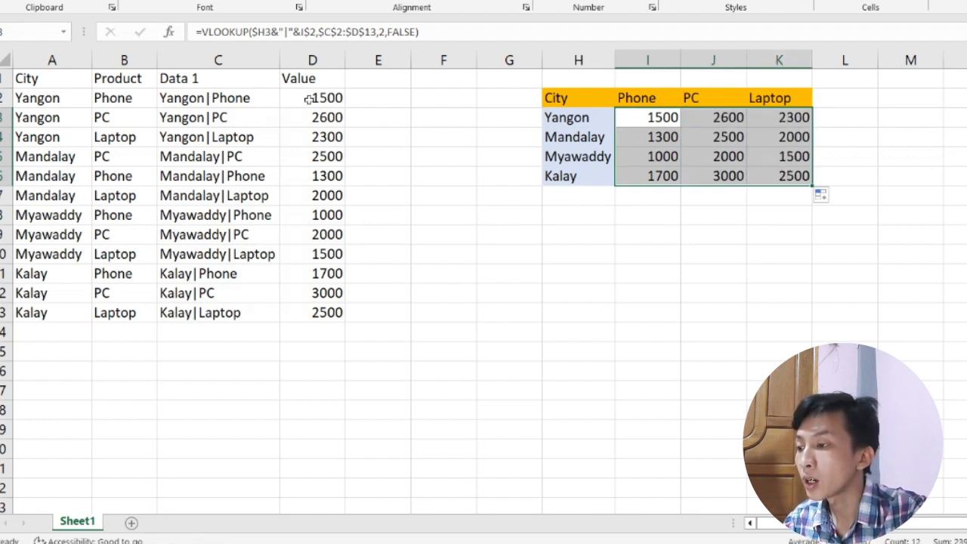
pyautogui.click(623, 122)
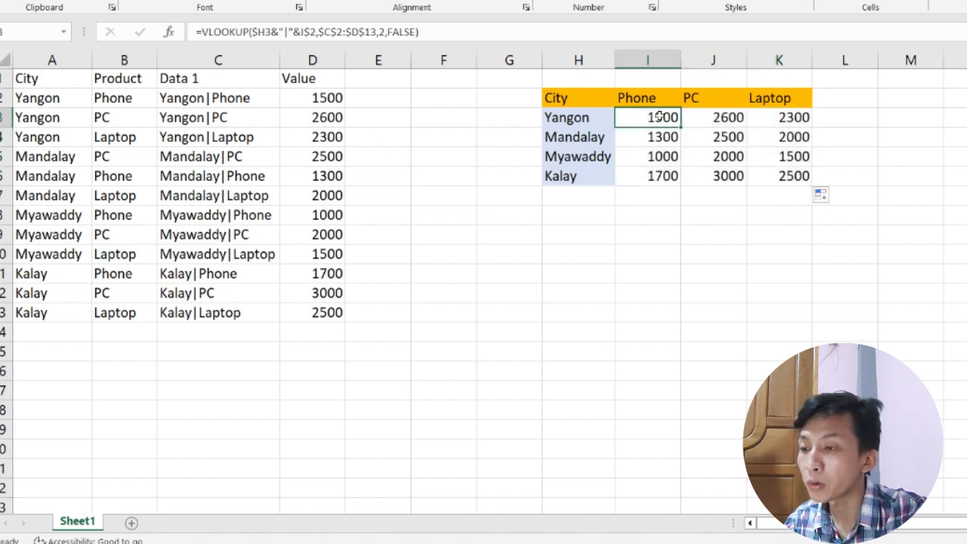
pyautogui.doubleClick(659, 117)
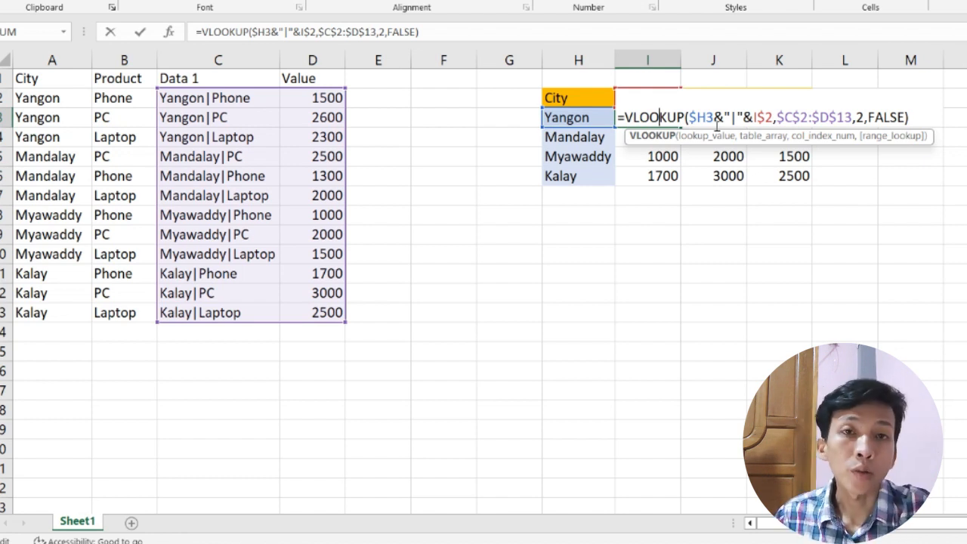
pyautogui.press('Tab')
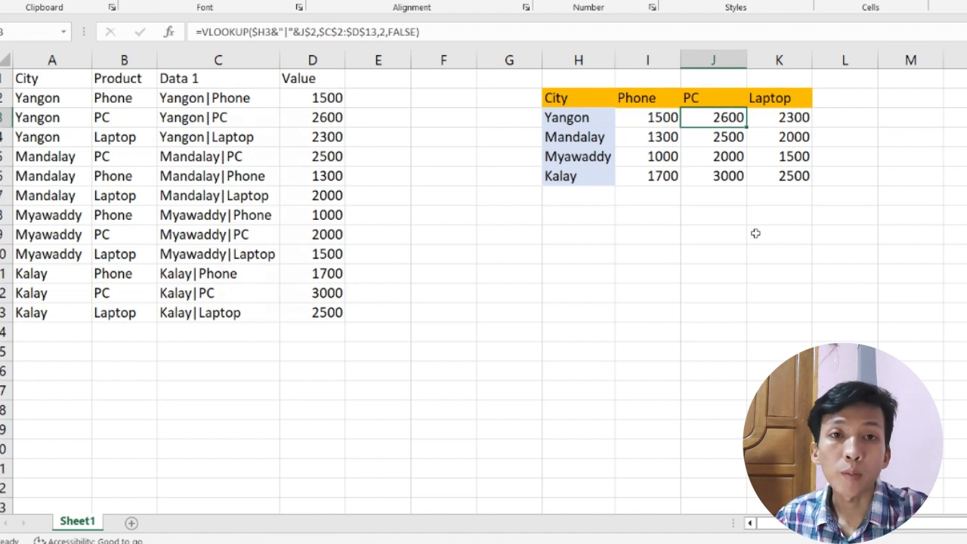